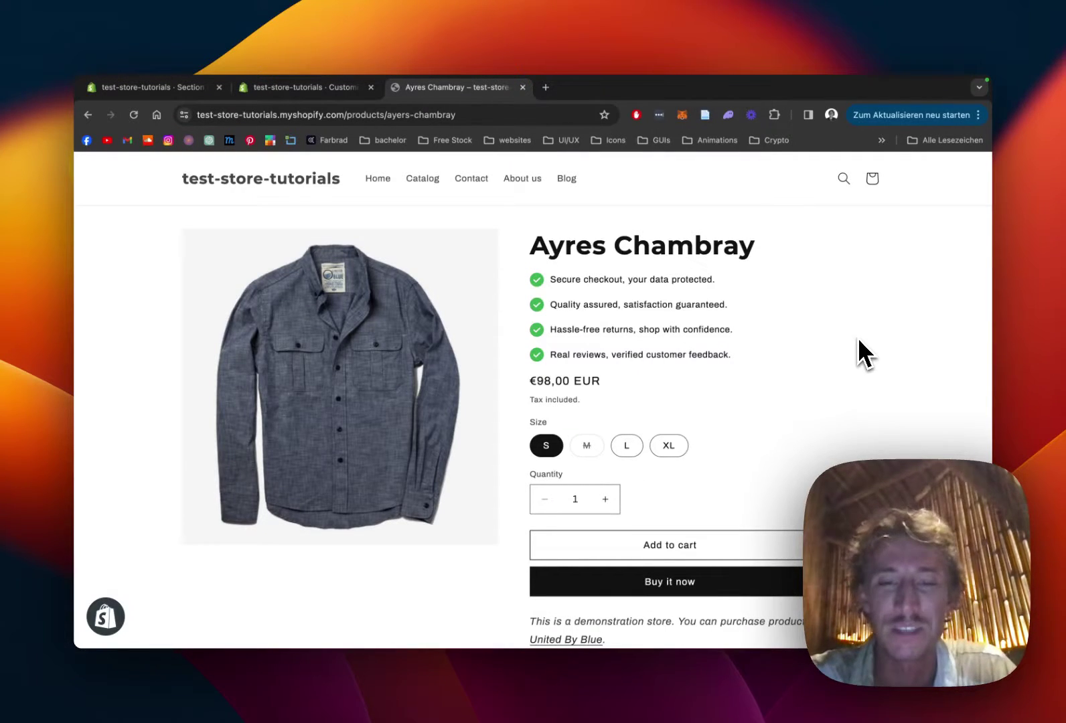
Inspect the Ayres Chambray page's green-check trust badges, then switch to the Section Store admin tab
scroll(858, 338, down, 1)
scroll(858, 337, up, 1)
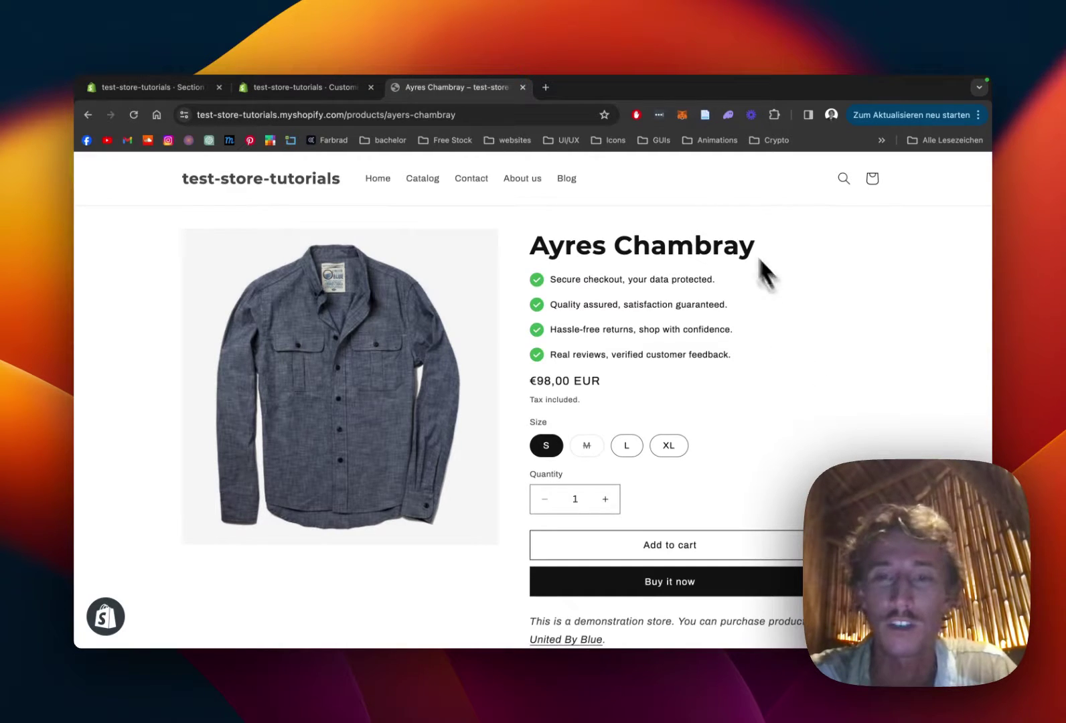
scroll(674, 309, down, 2)
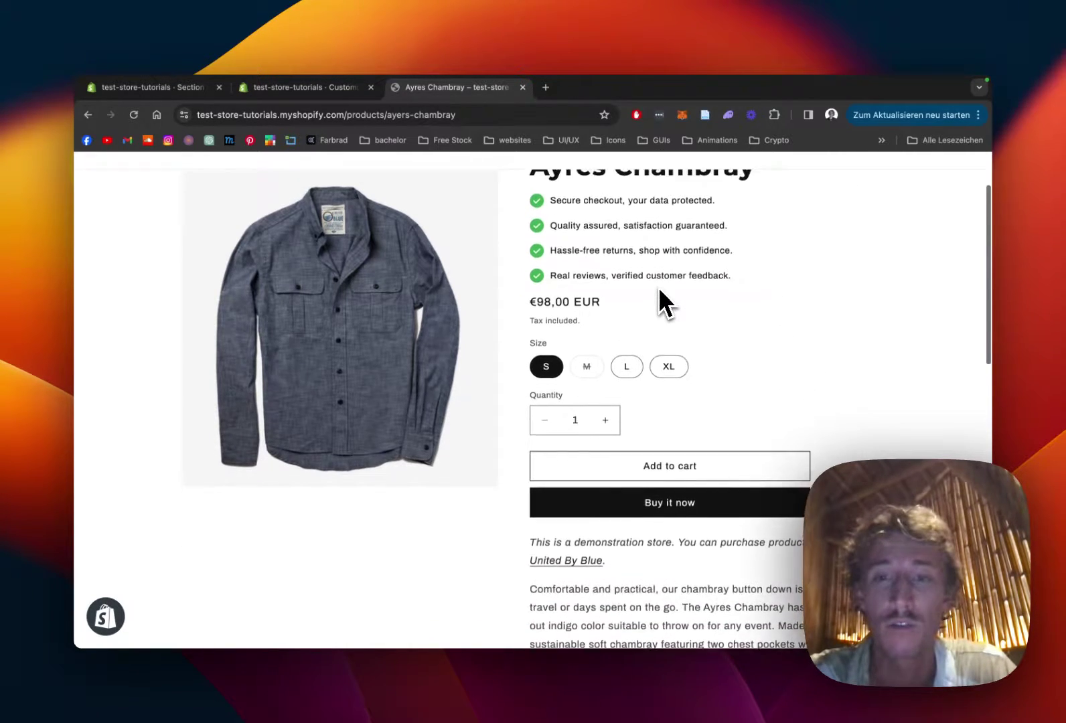
scroll(661, 300, up, 3)
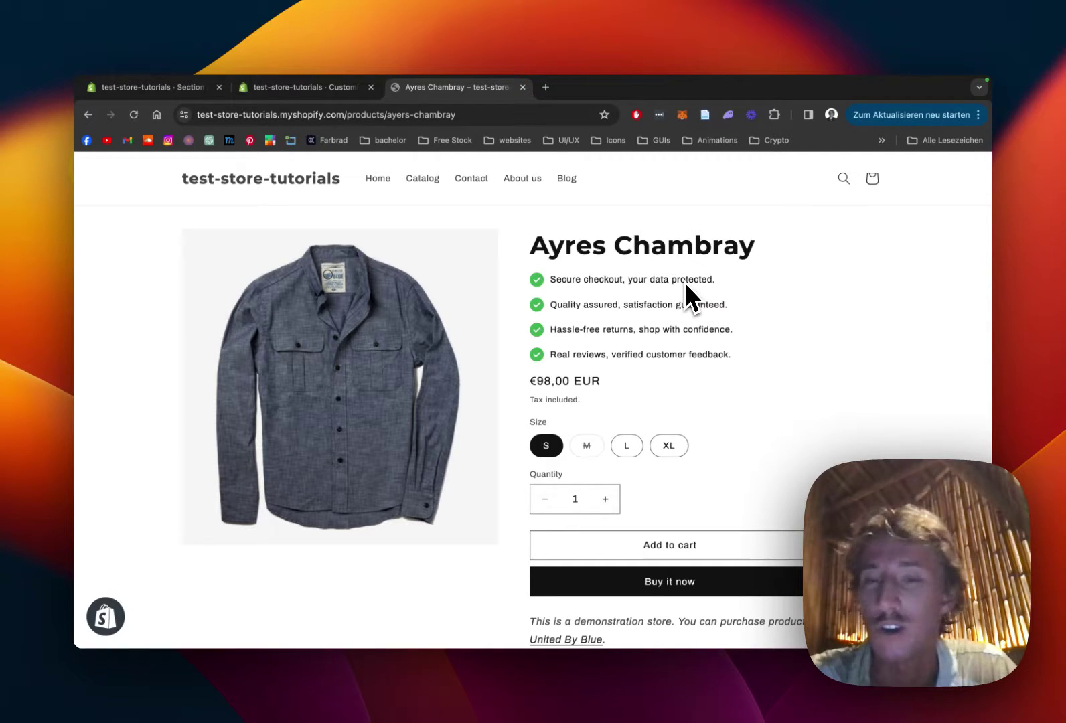
scroll(686, 281, down, 1)
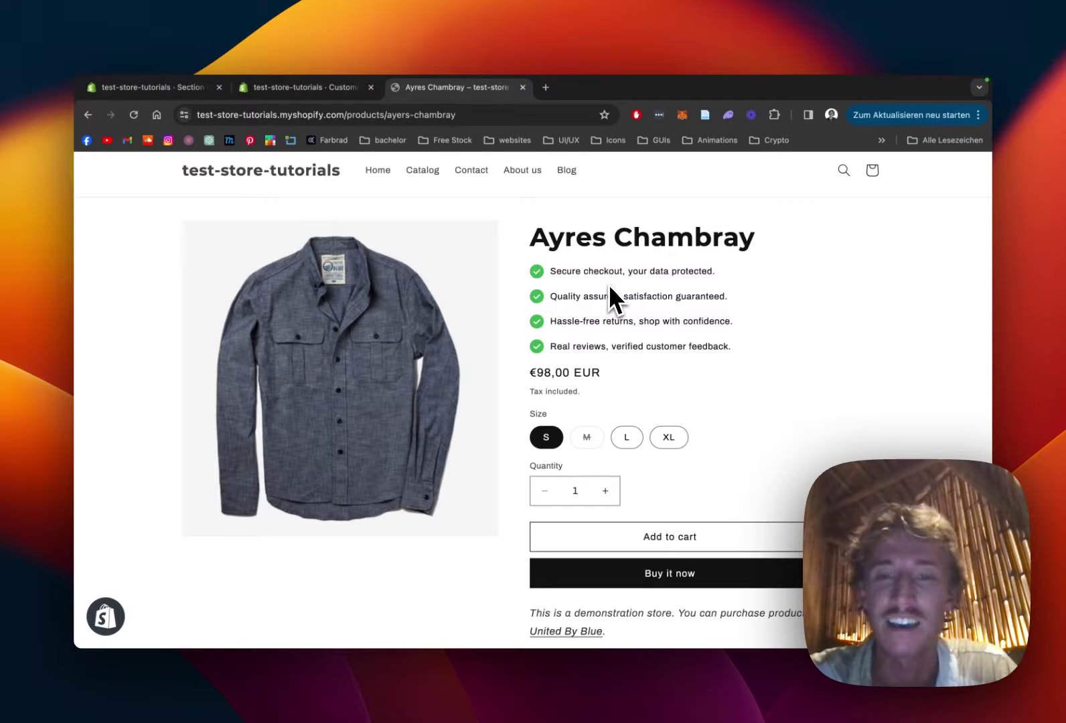
scroll(683, 301, up, 1)
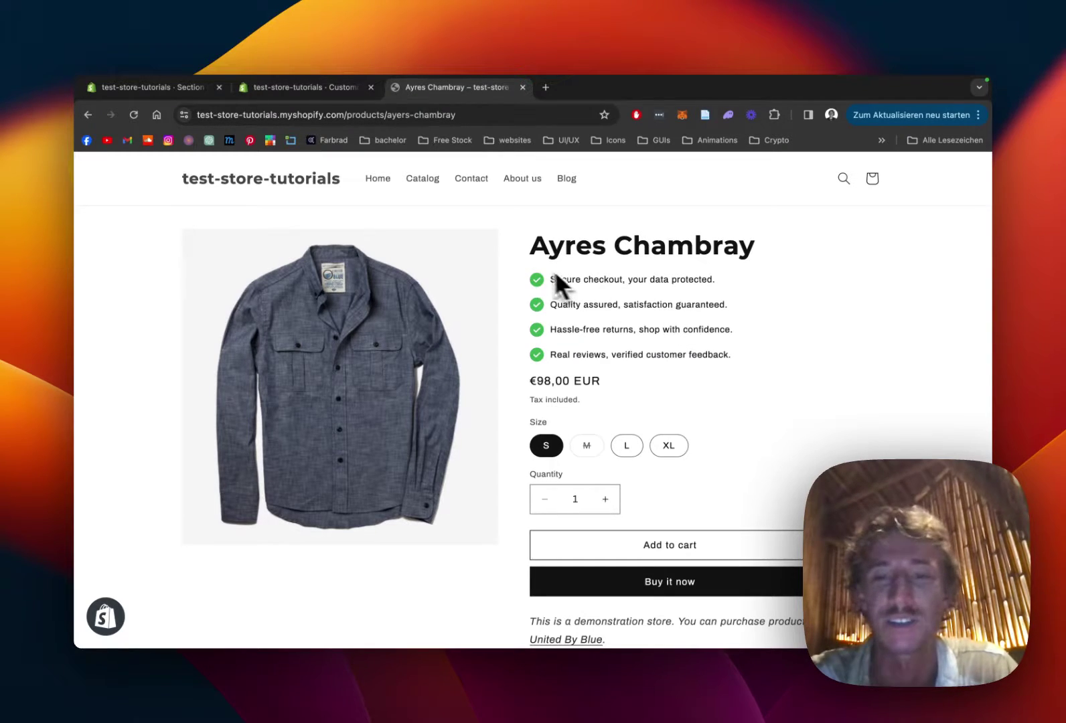
click(182, 89)
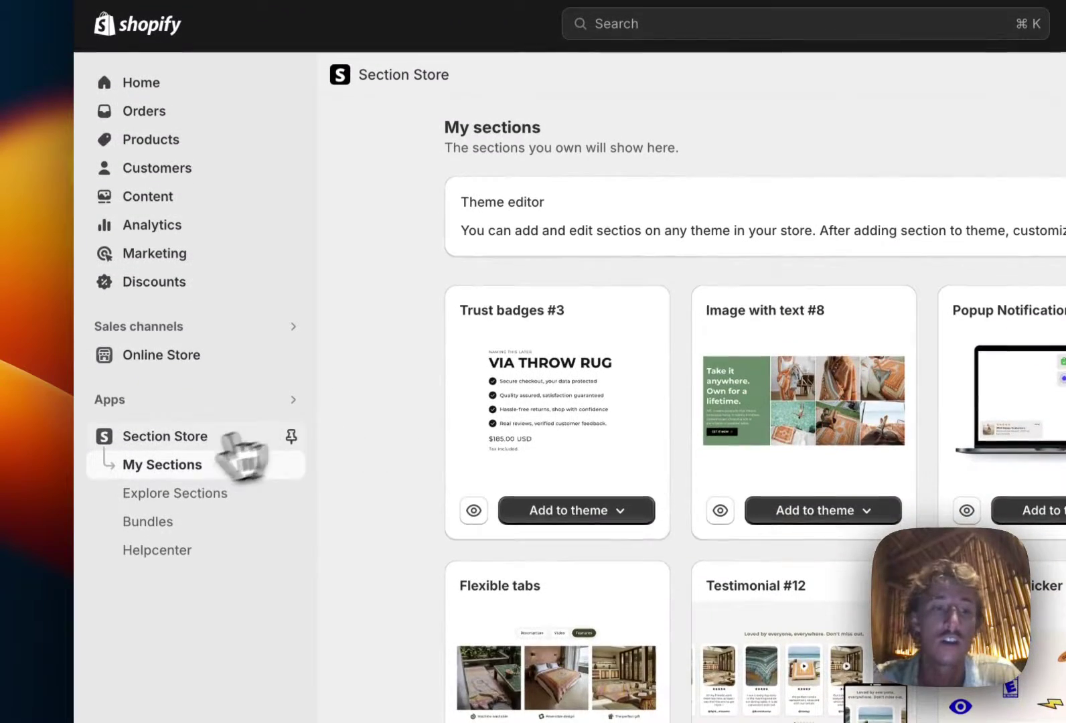
Browse Explore Sections down to Newest Releases, where Trust badges #3 is listed at $9
click(210, 498)
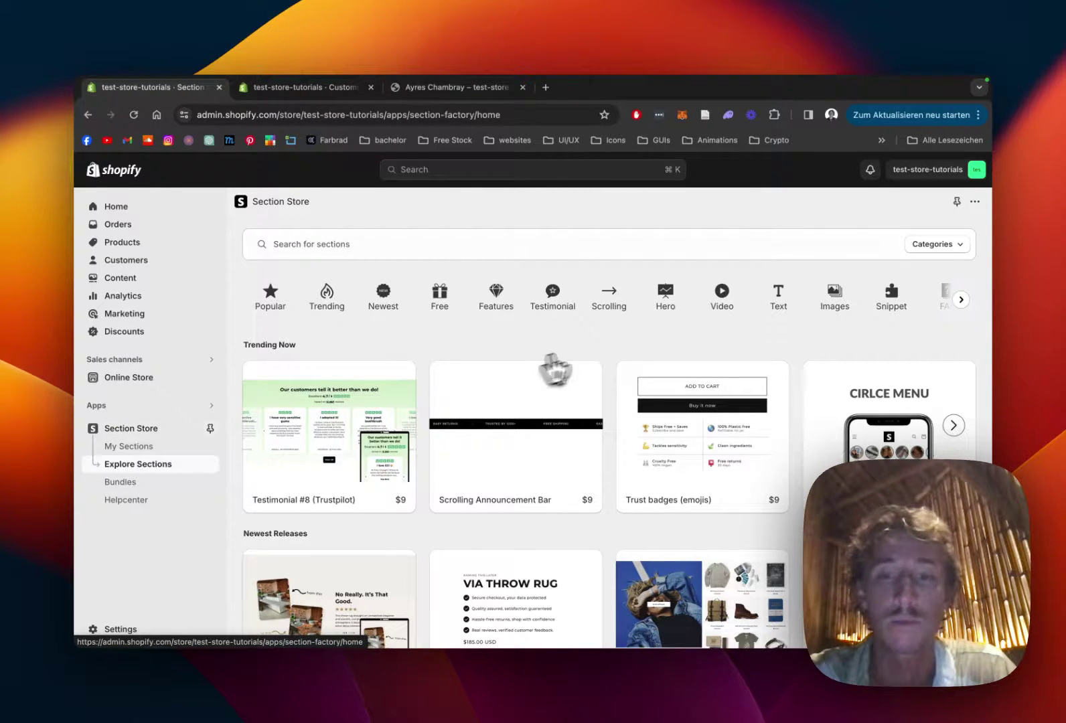
scroll(668, 410, down, 2)
scroll(667, 410, down, 3)
scroll(674, 412, up, 5)
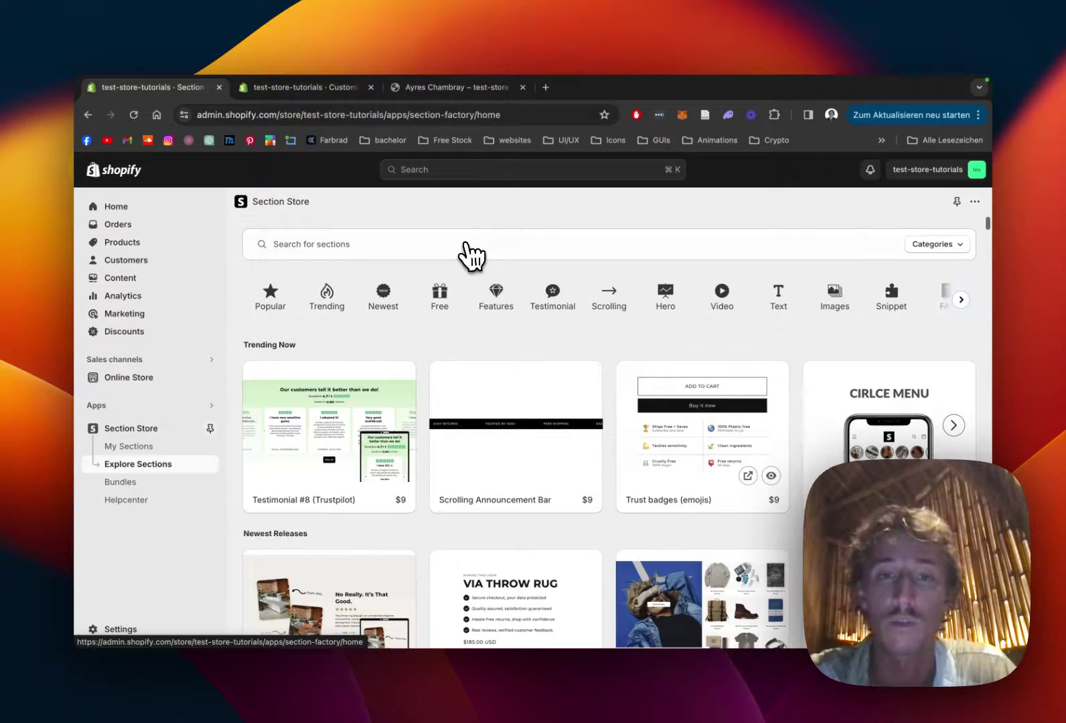
scroll(571, 436, down, 5)
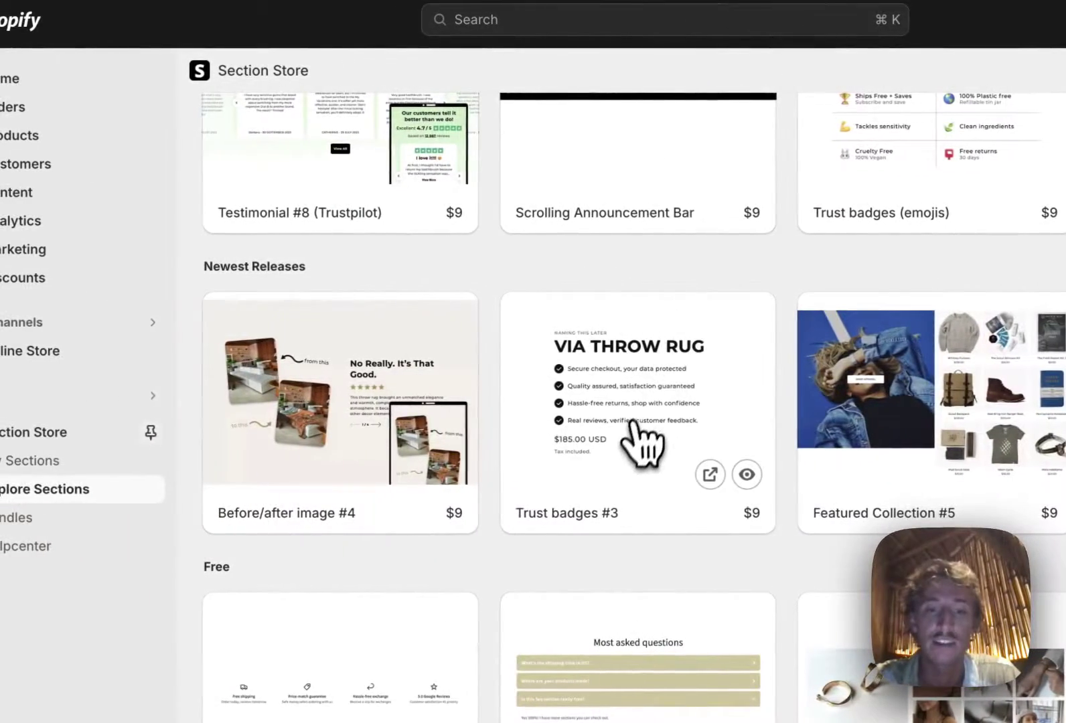
Preview Trust badges #3, reading its options and advancing to the second example image
click(632, 405)
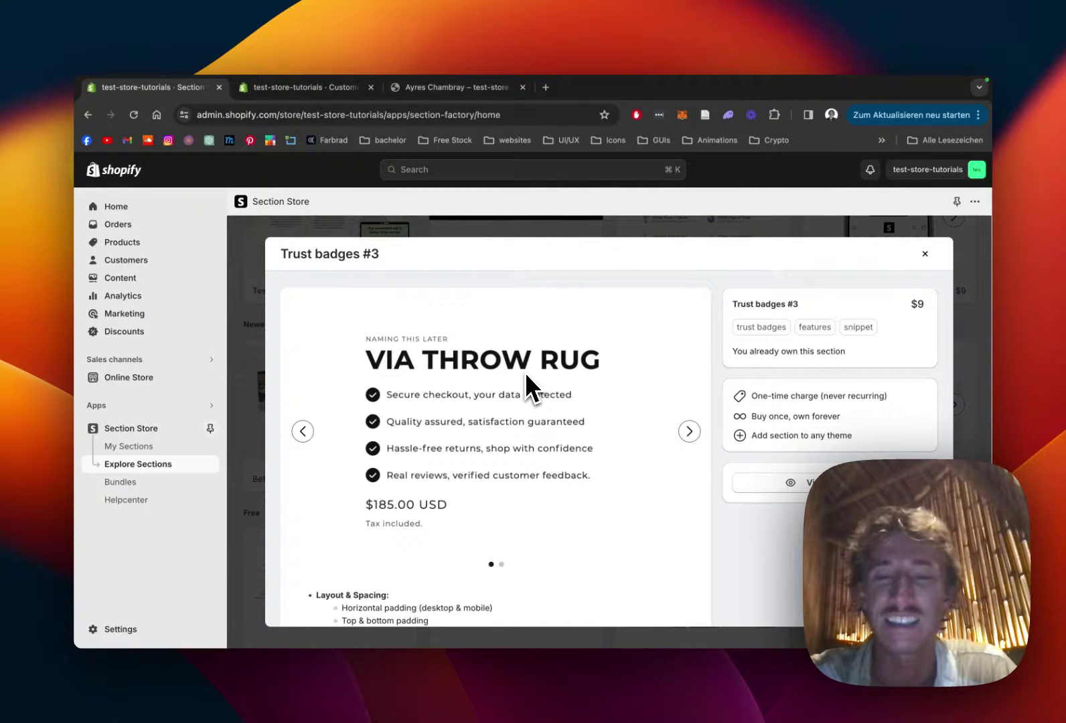
scroll(525, 373, down, 1)
scroll(526, 372, up, 1)
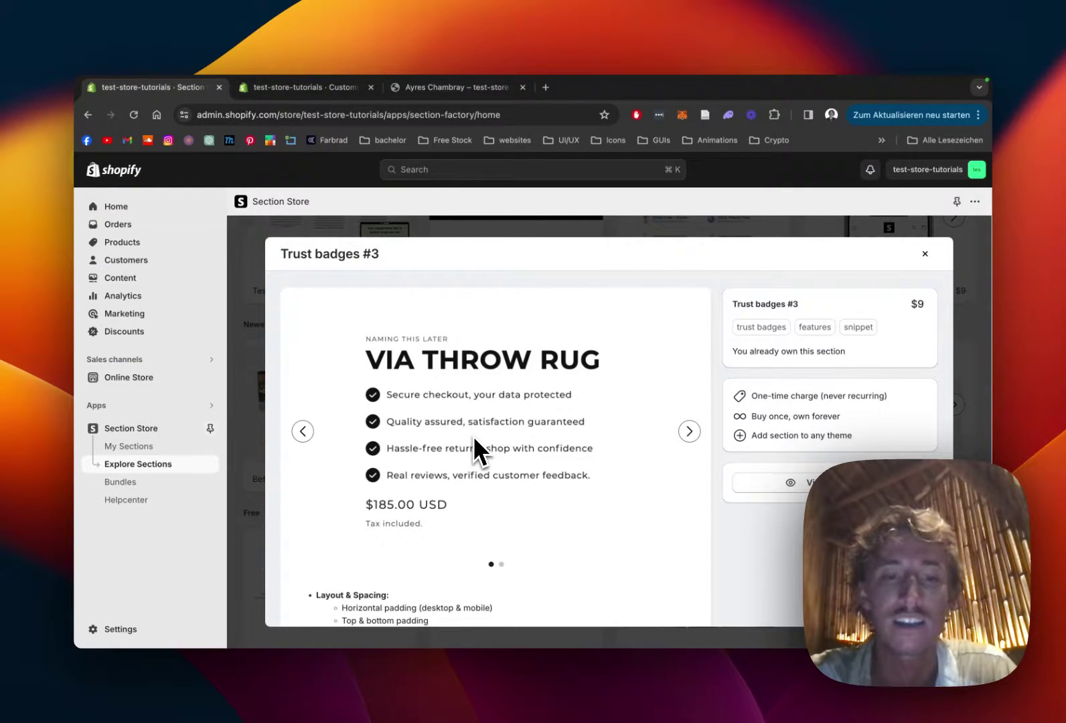
scroll(474, 438, down, 1)
scroll(474, 439, down, 1)
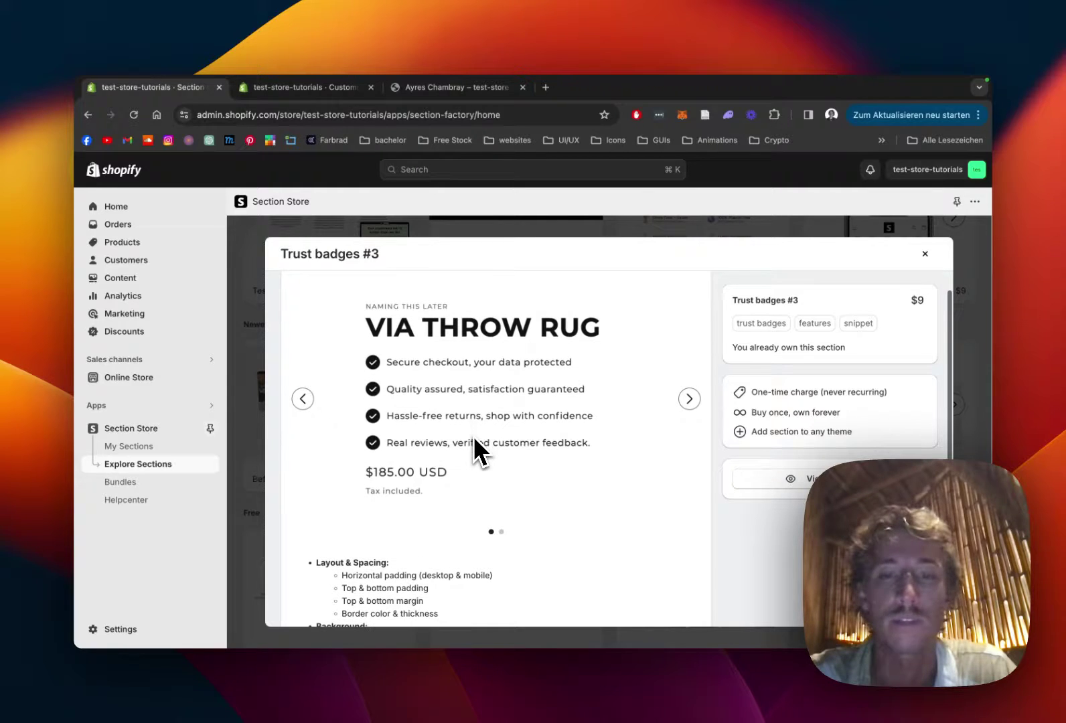
scroll(475, 439, up, 2)
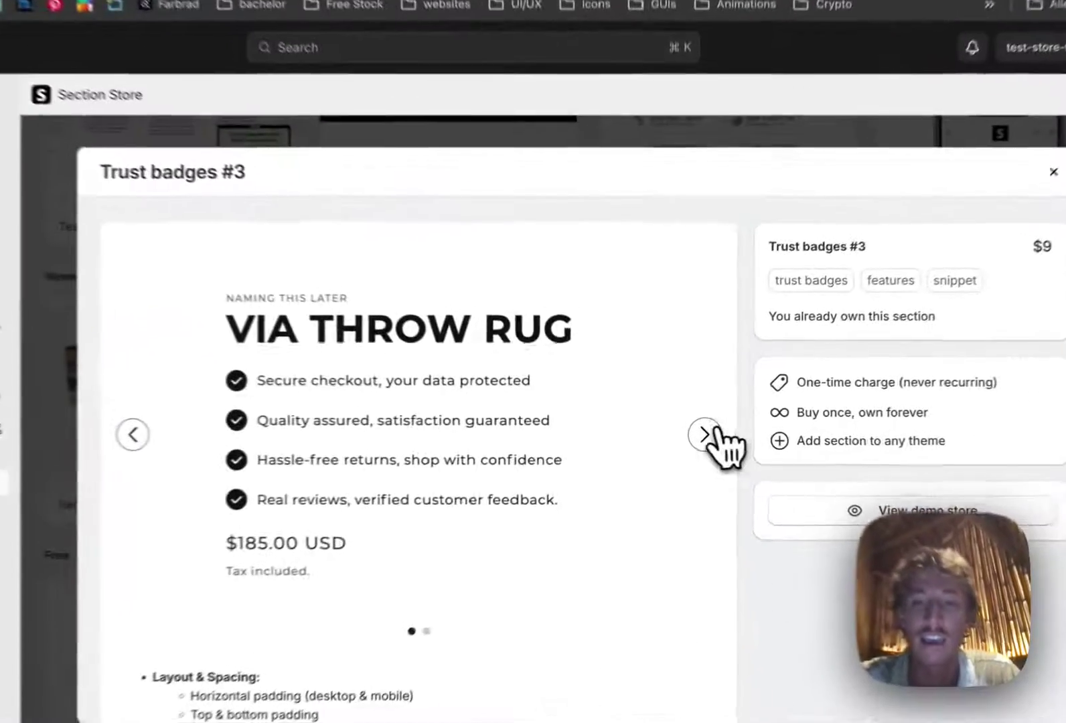
click(690, 431)
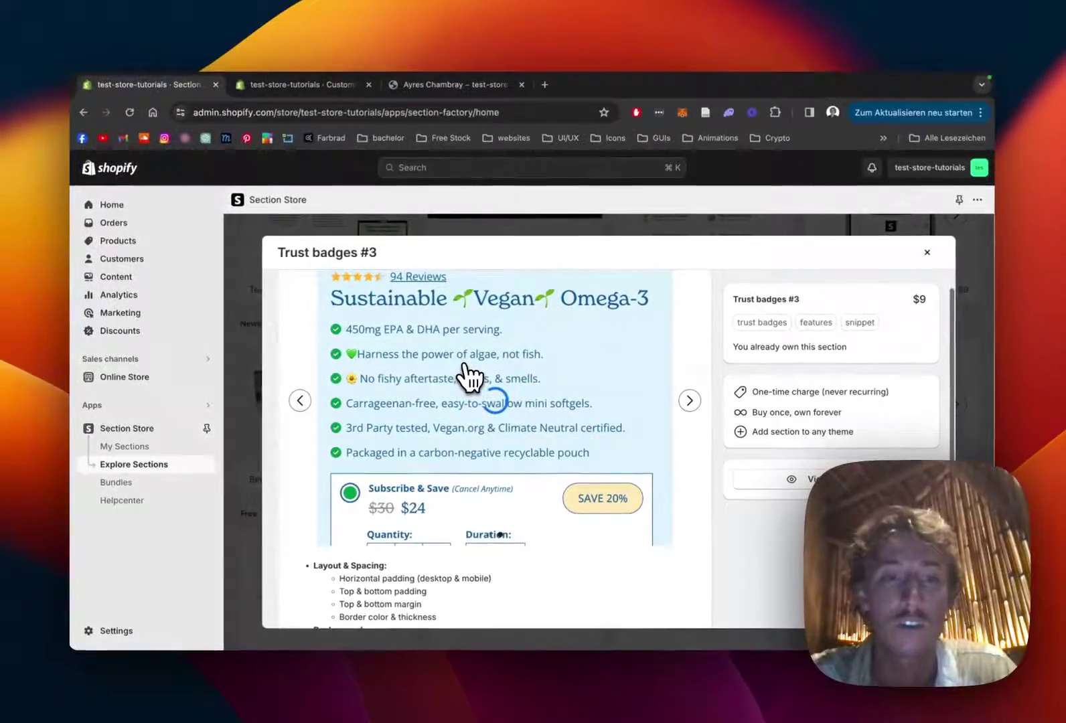
scroll(434, 371, down, 1)
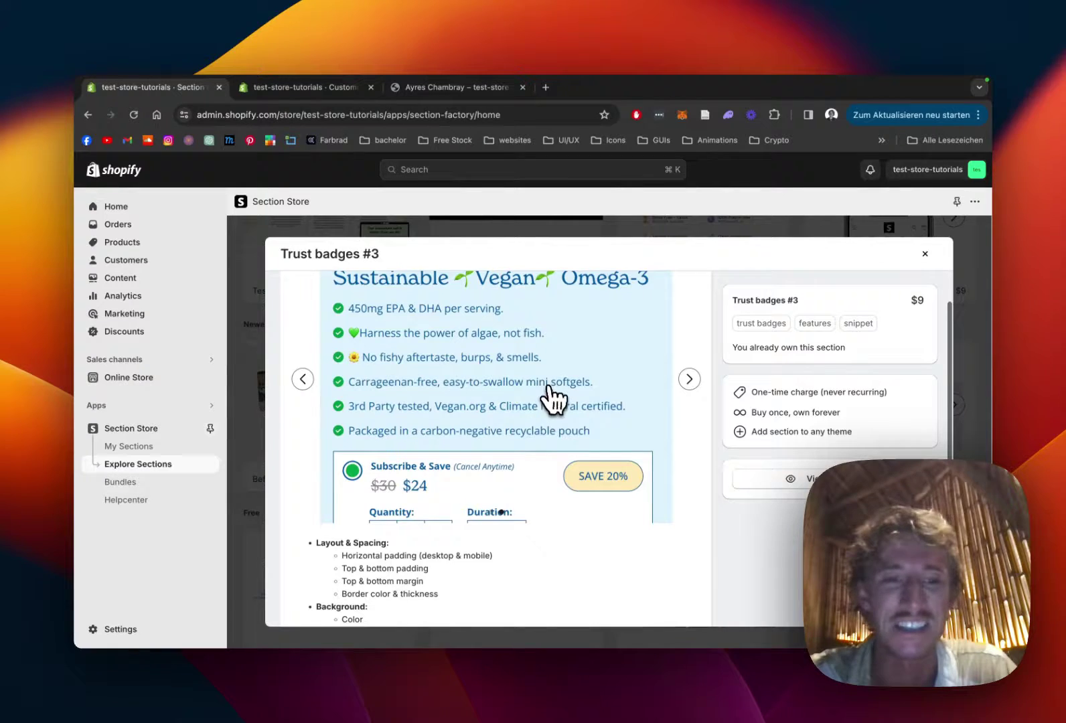
scroll(553, 401, up, 1)
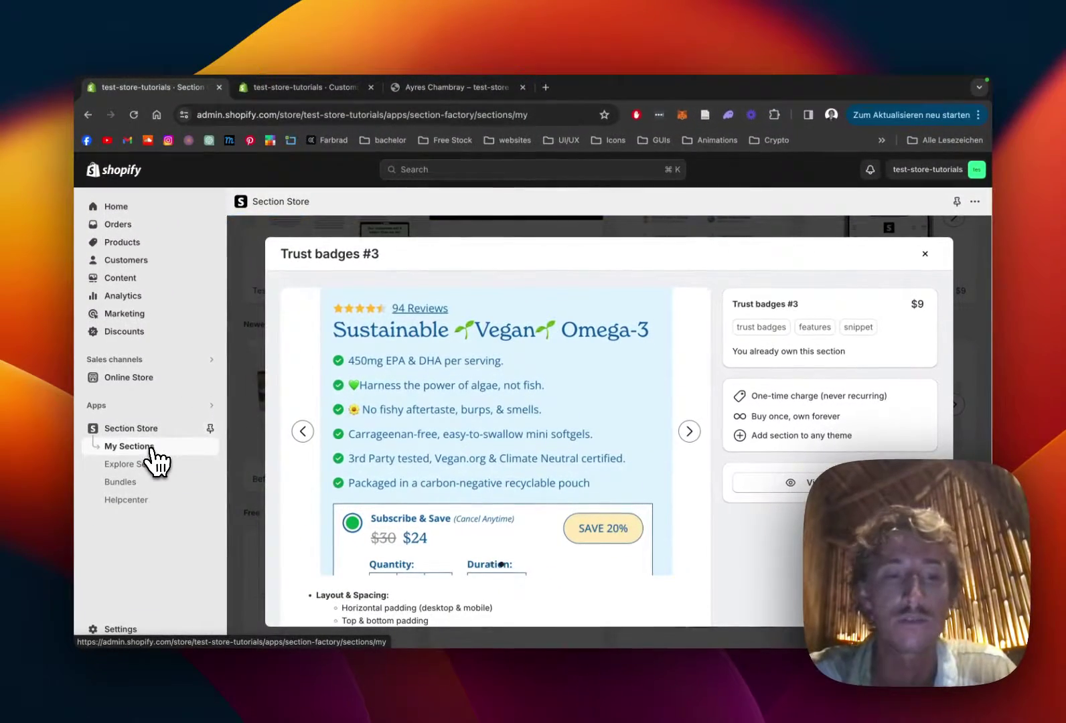
Go to My sections and look over the themes Trust badges #3 can be added to
click(151, 450)
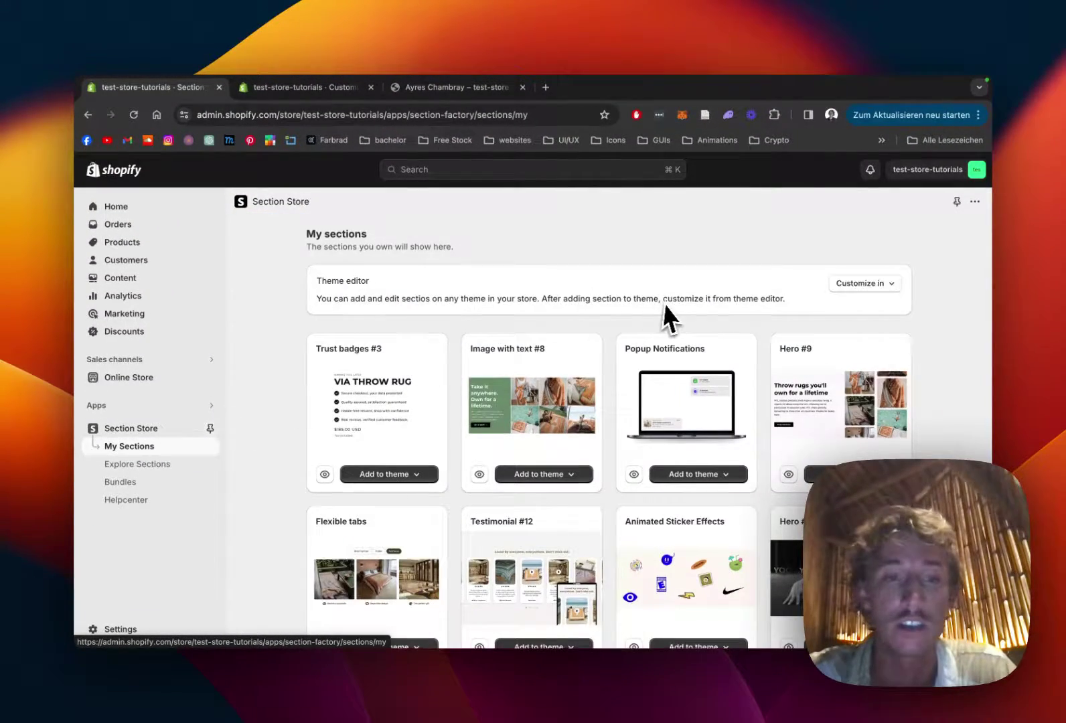
scroll(662, 310, down, 1)
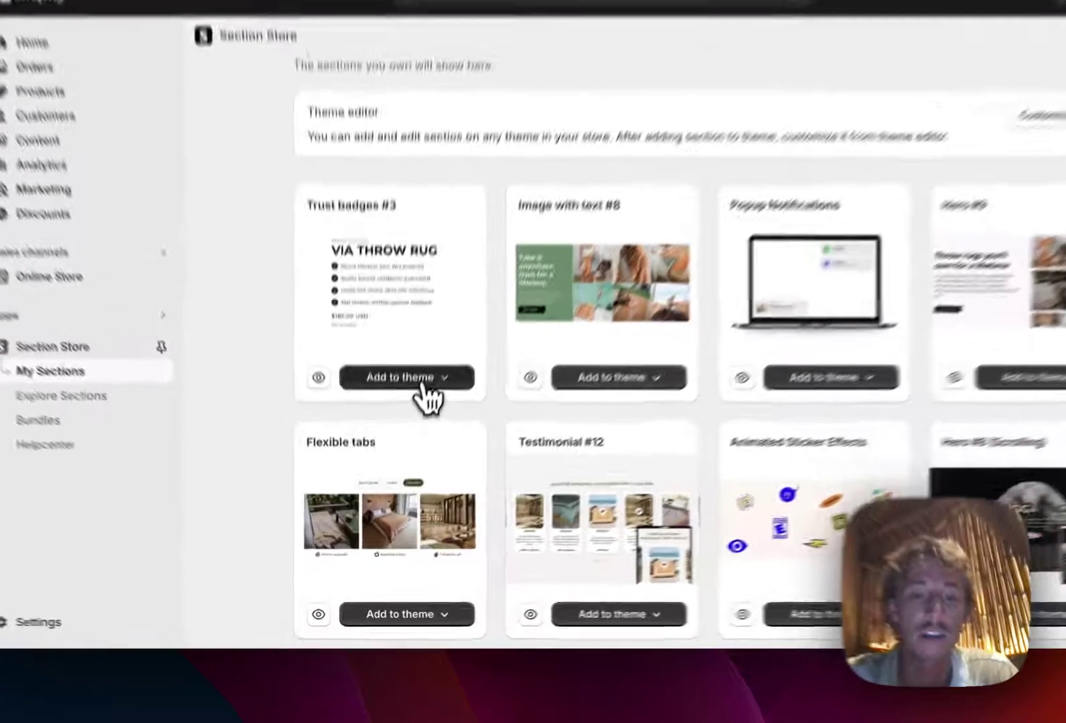
click(377, 453)
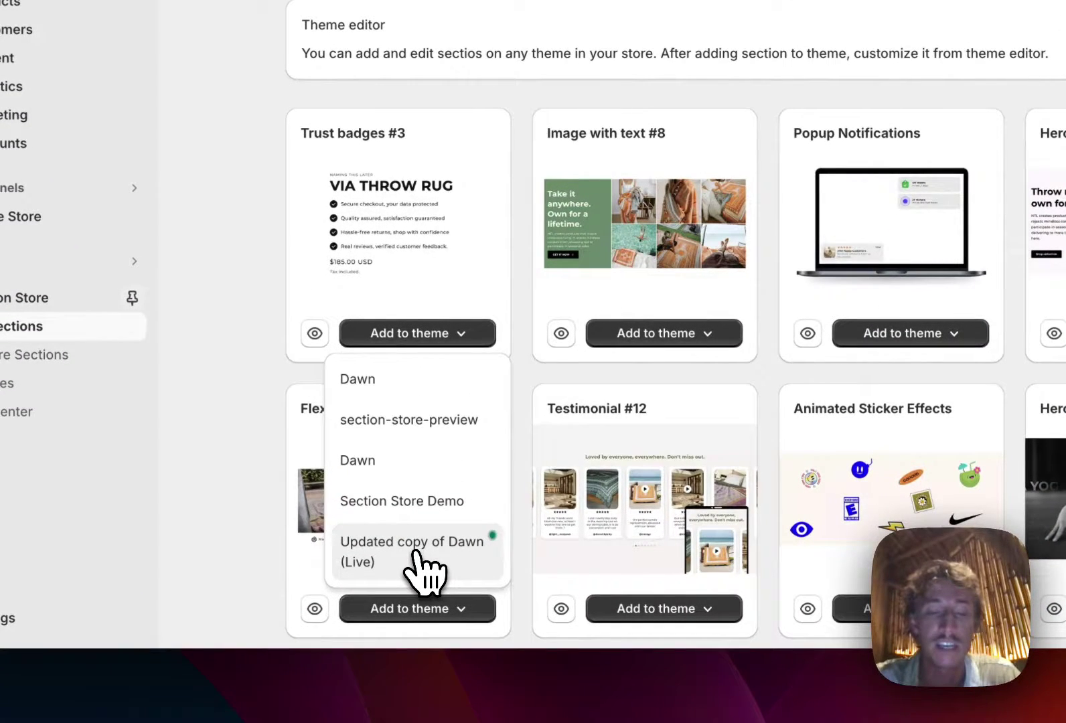
click(524, 389)
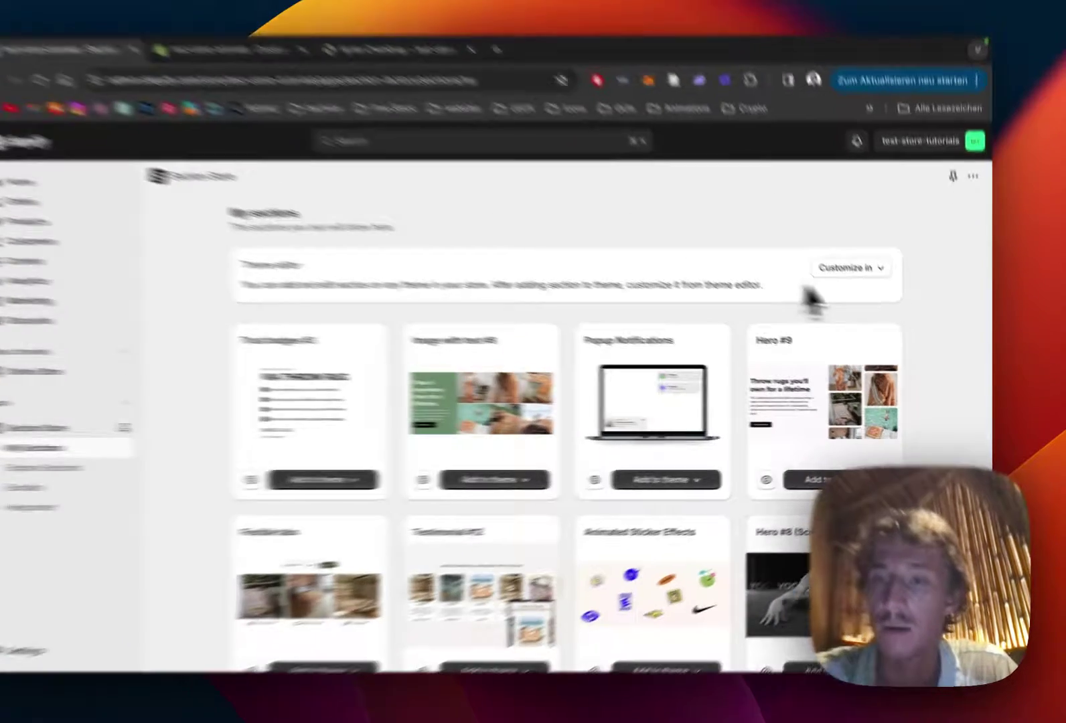
Open the live theme Updated copy of Dawn in the theme editor
click(862, 284)
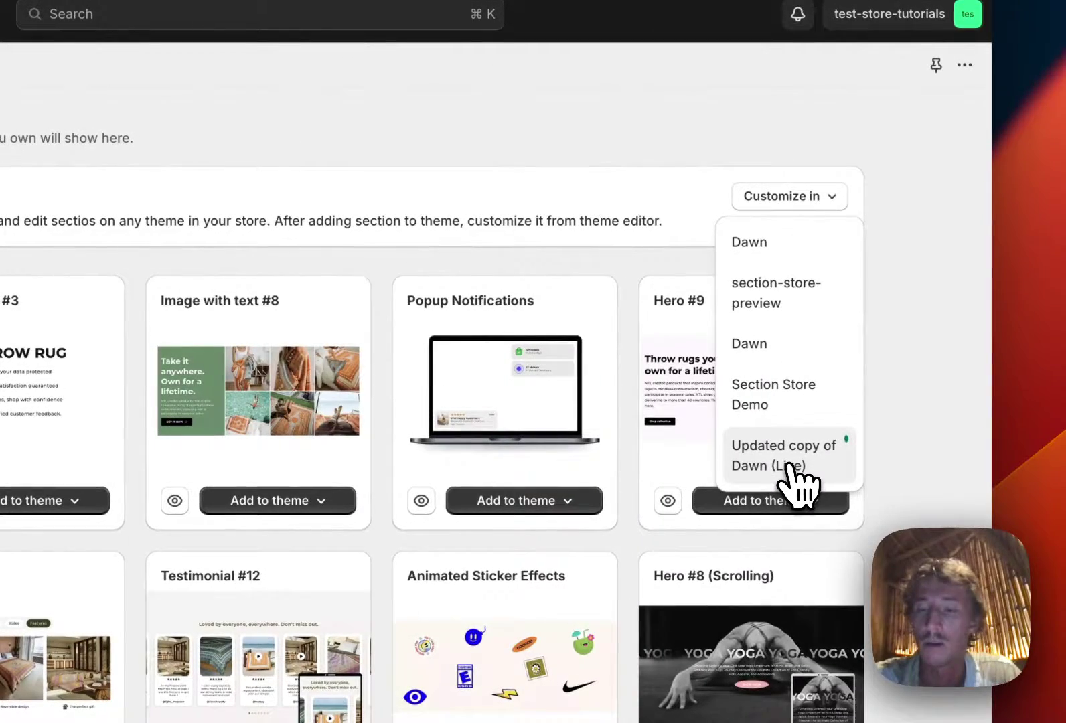
click(792, 469)
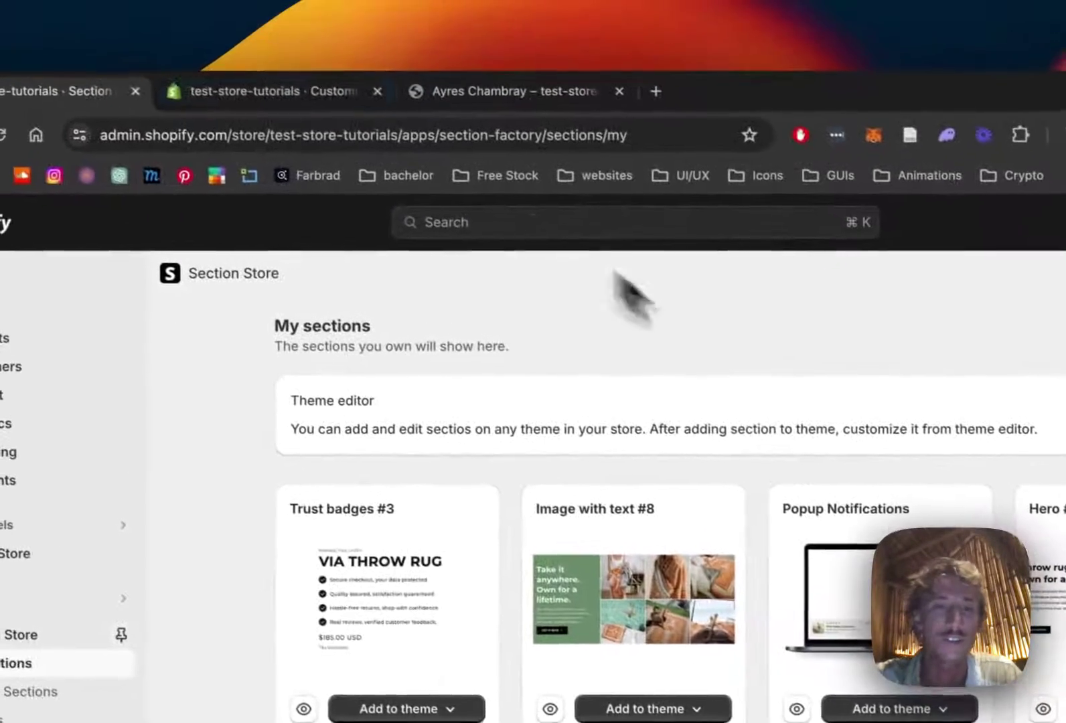
click(309, 102)
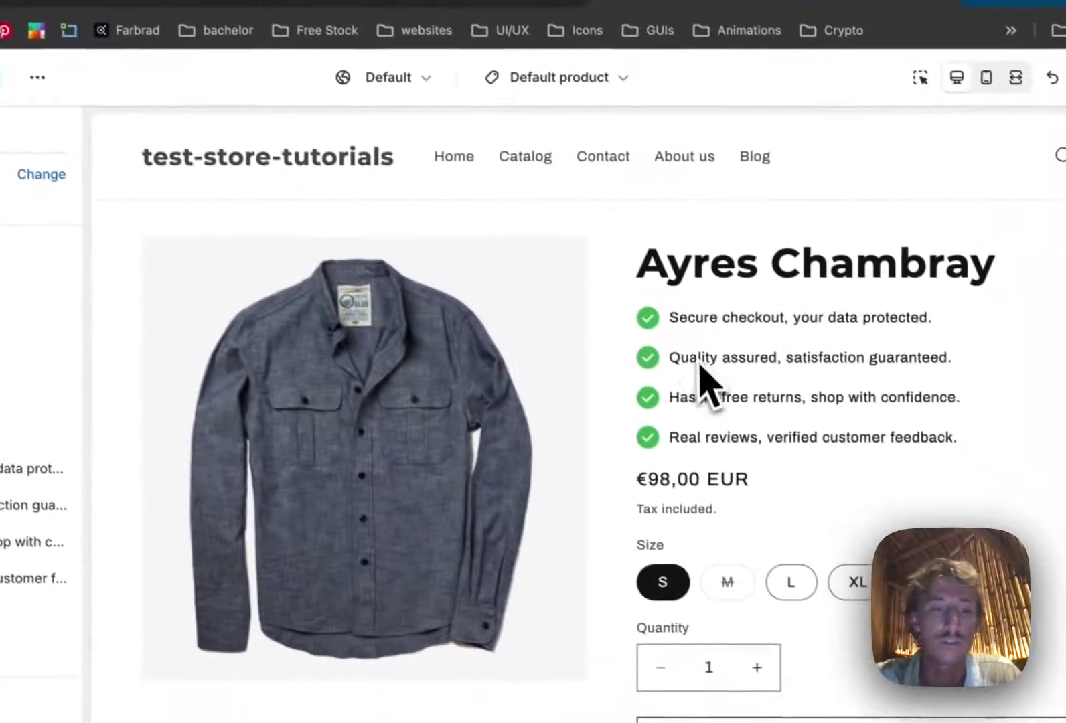
Move the existing SS - Trust Badges #3 section below Terms Checkbox, then delete it
drag(86, 581, 82, 573)
drag(169, 392, 172, 389)
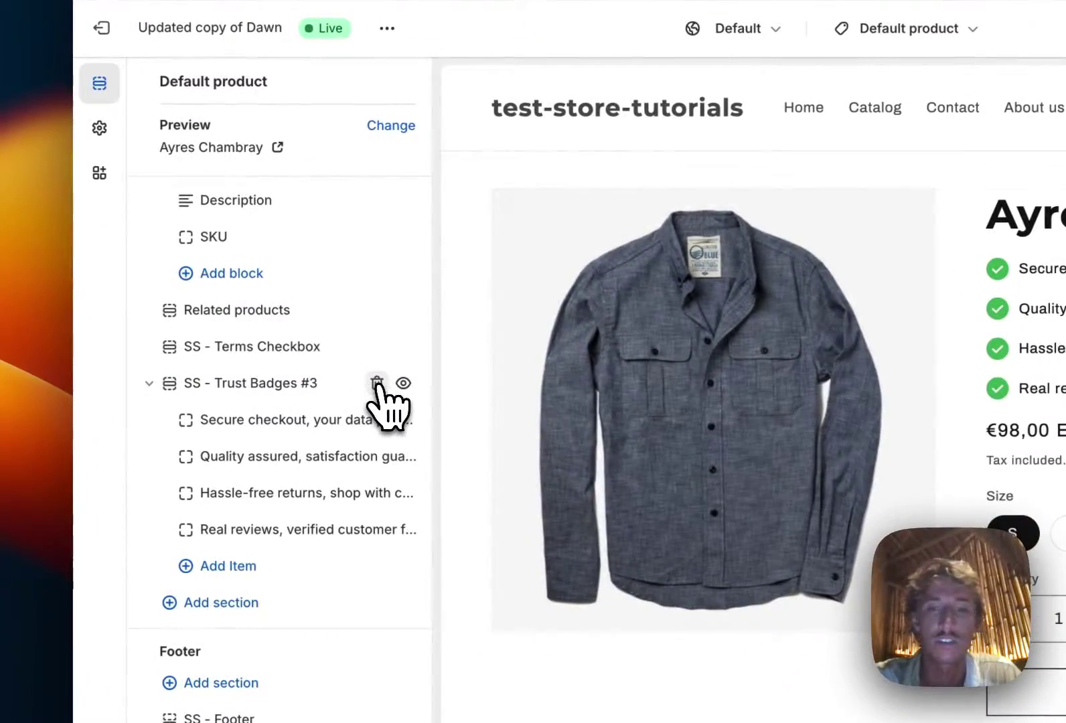
click(379, 386)
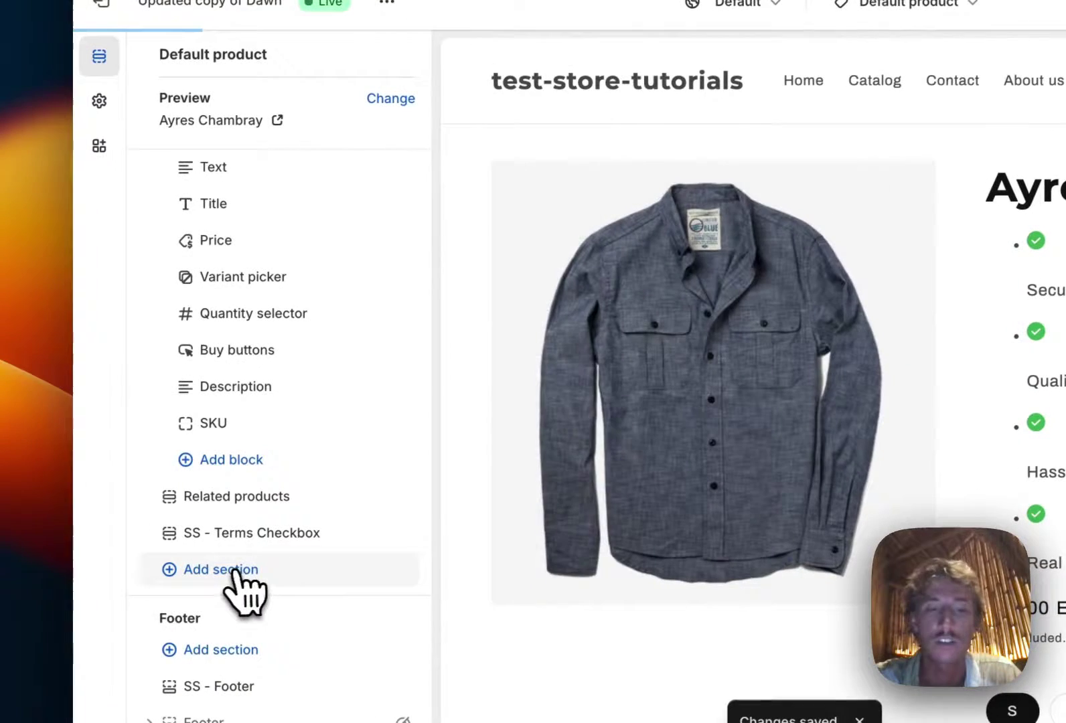
Add a fresh SS - Trust badges #3 section, save, and drag it above Product information
click(137, 611)
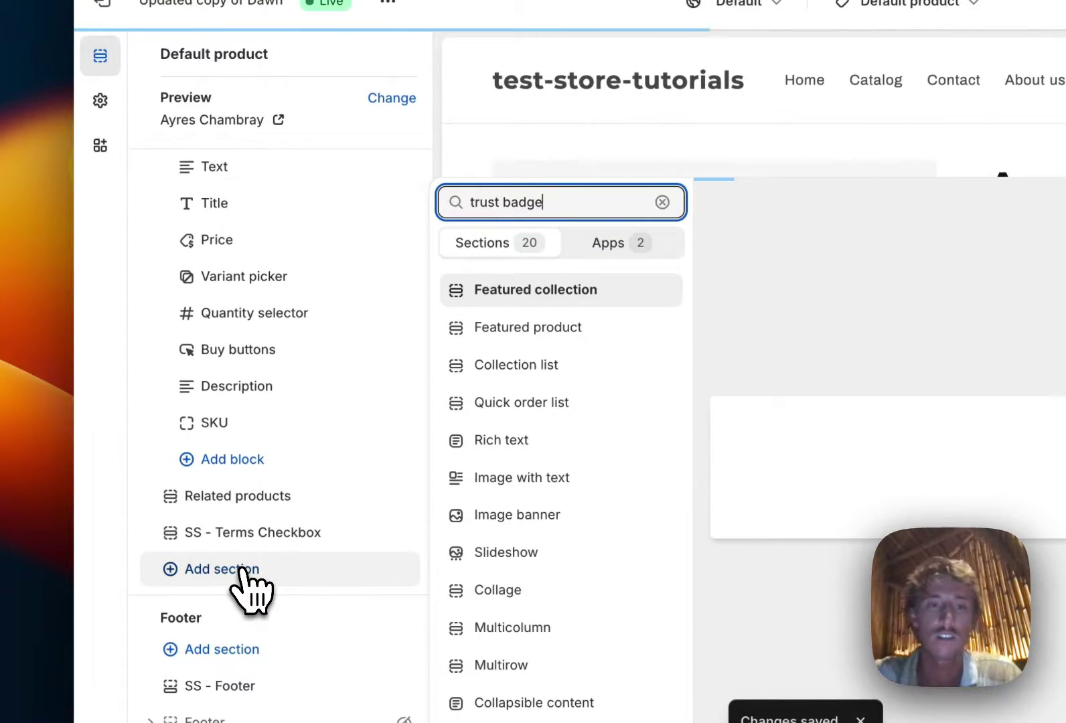
click(578, 307)
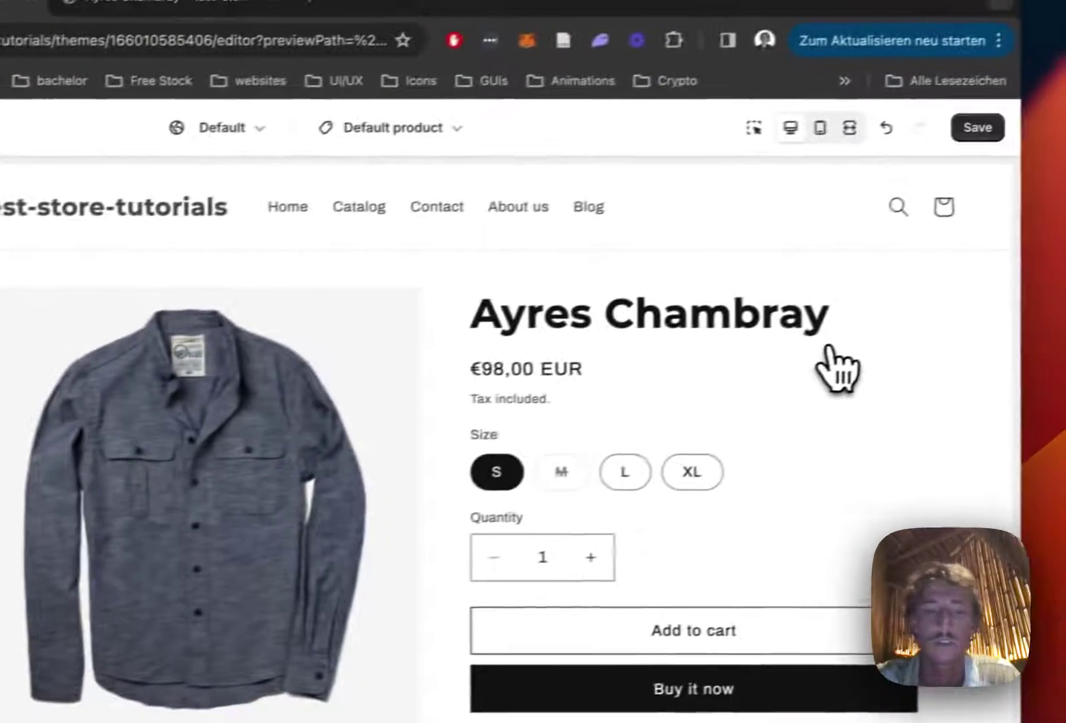
scroll(1059, 288, down, 5)
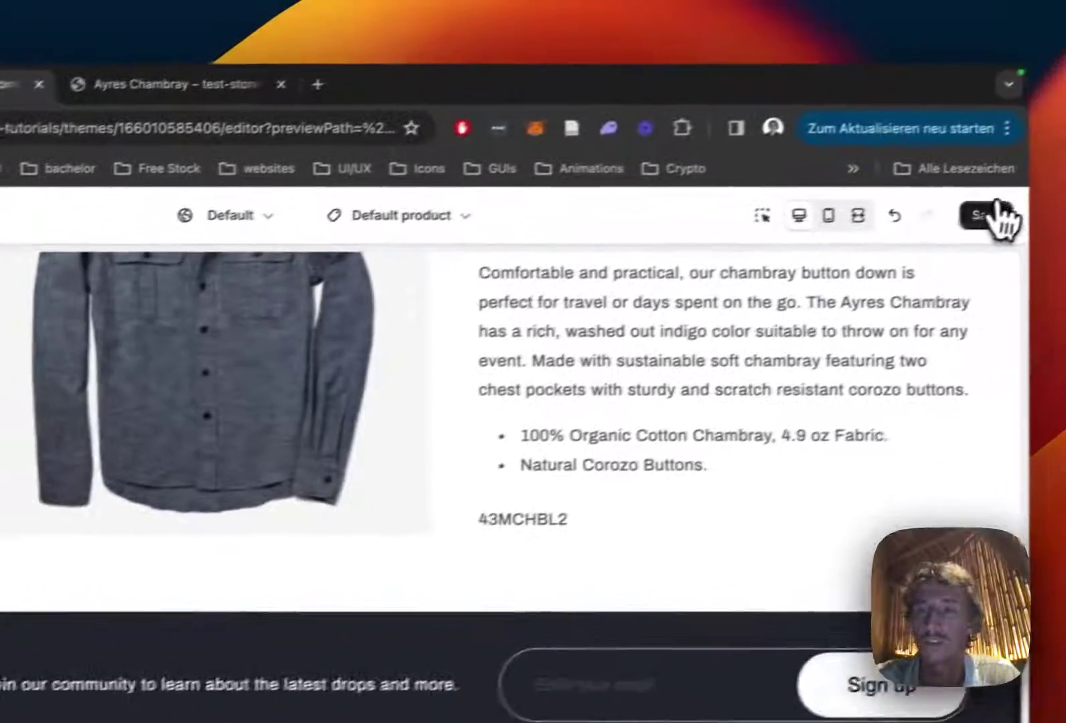
click(990, 214)
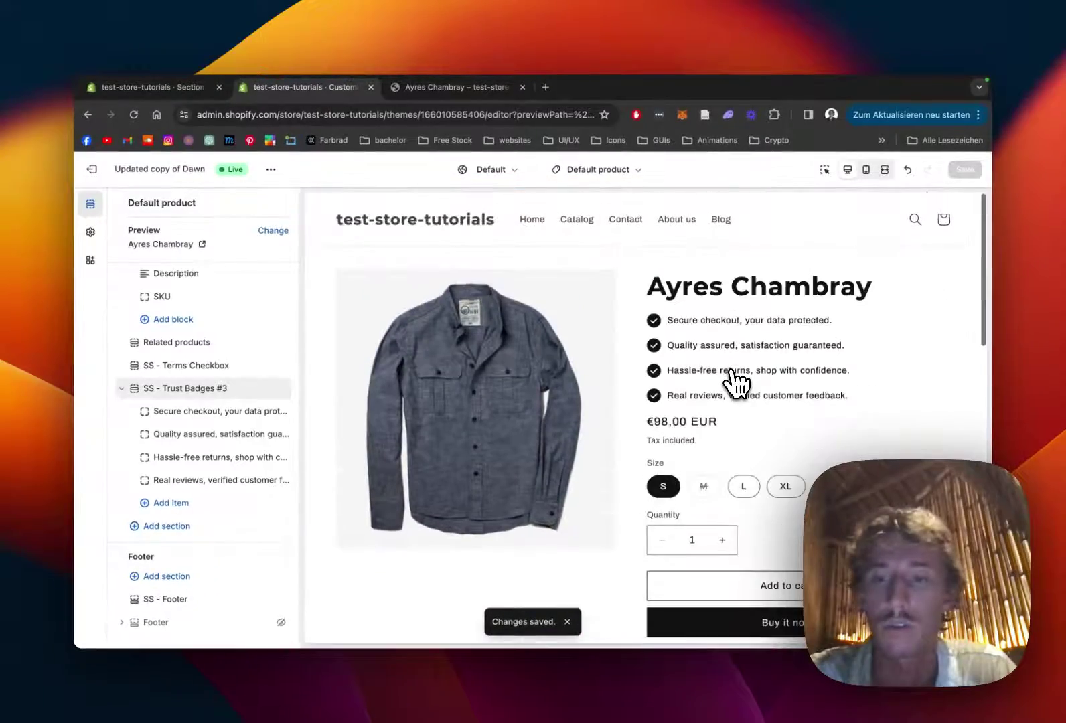
drag(134, 395, 258, 412)
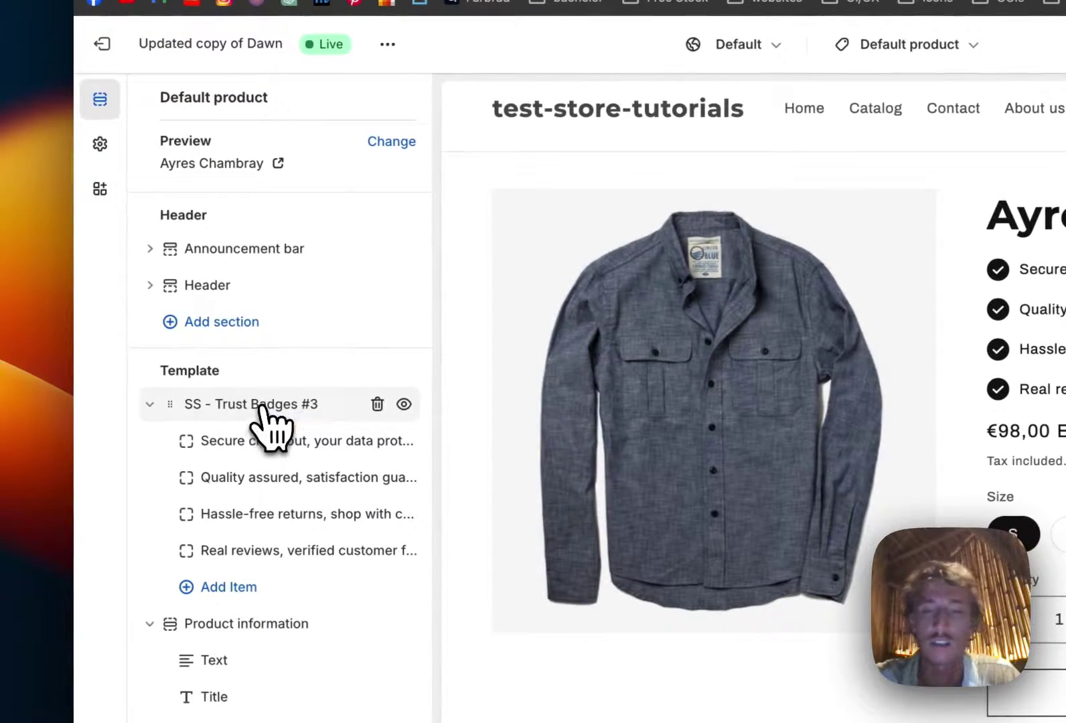
Set the trust badges' Item Gap to 14 px and save
click(257, 404)
click(295, 341)
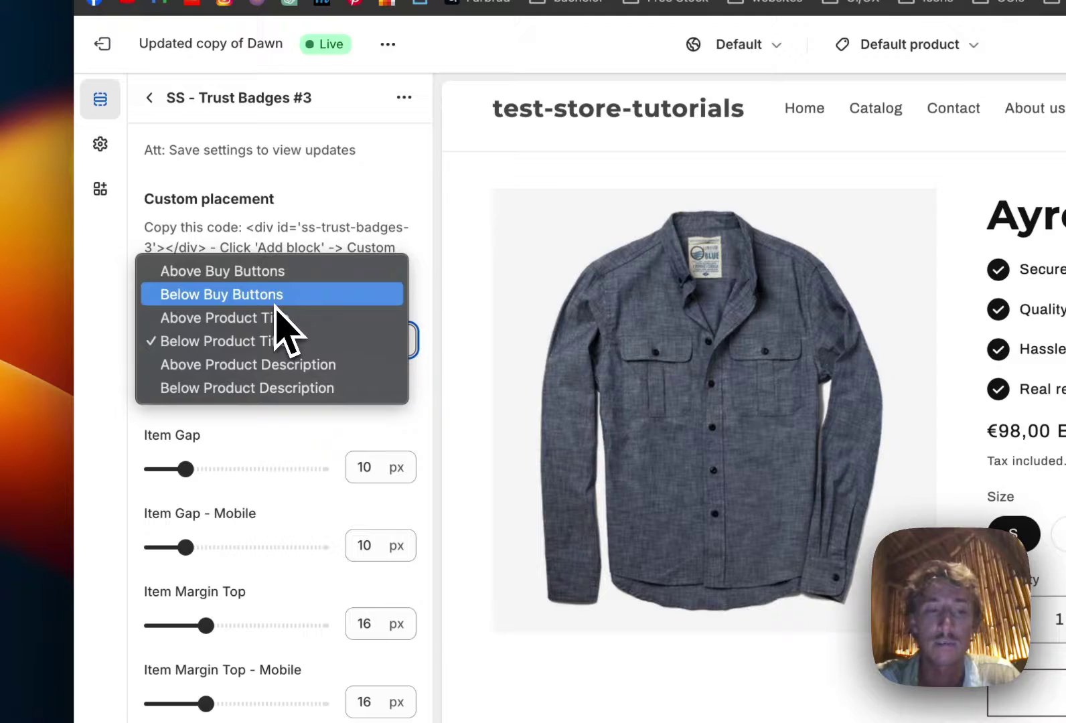
key(Escape)
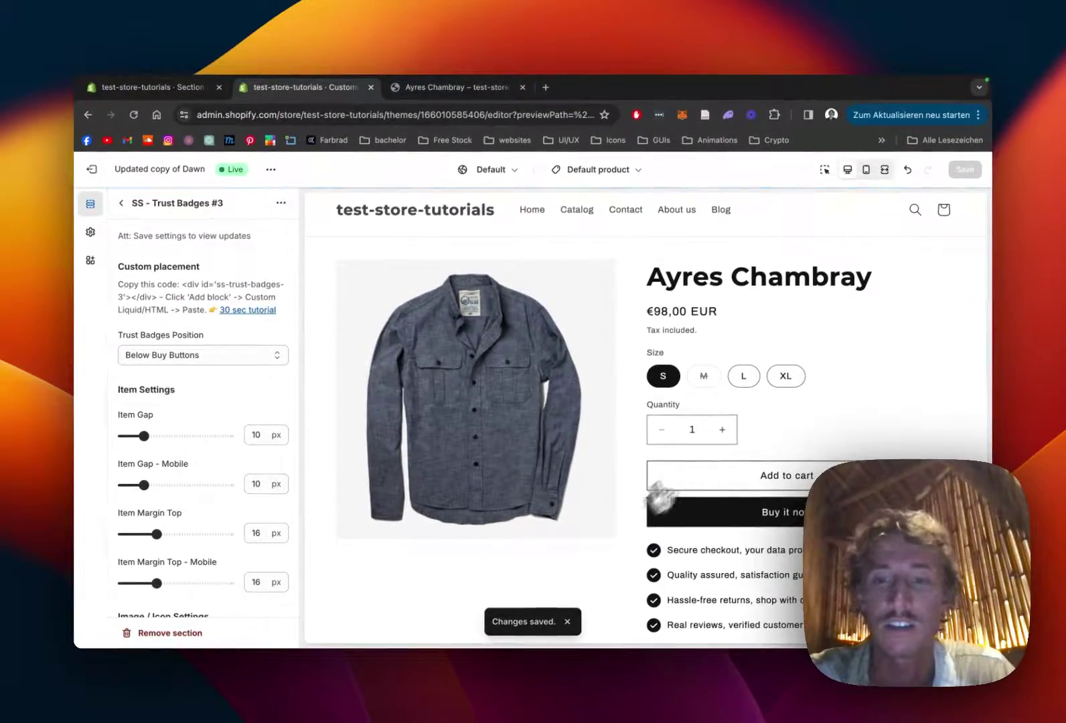
scroll(670, 469, down, 3)
scroll(238, 364, down, 1)
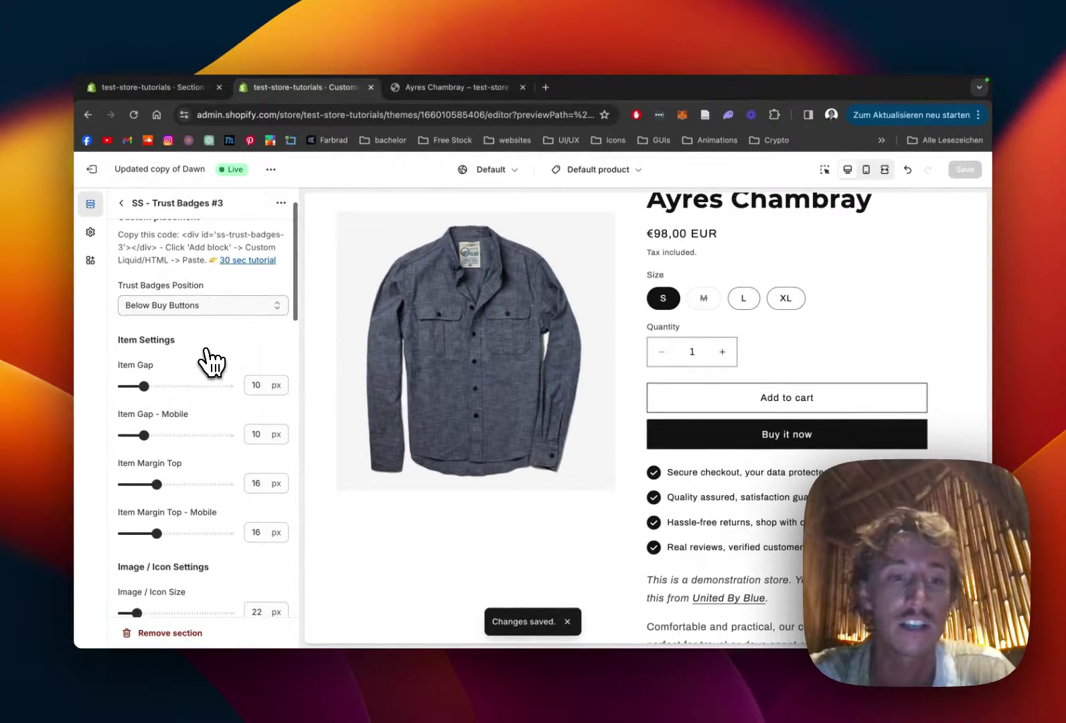
drag(143, 385, 153, 385)
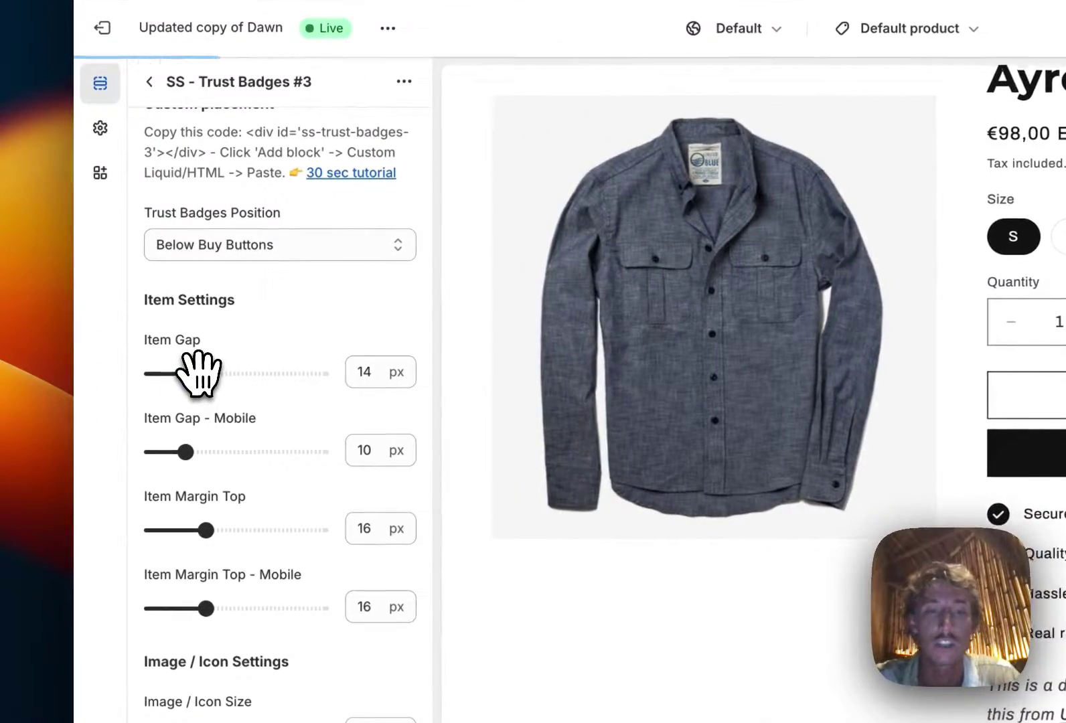
key(super+s)
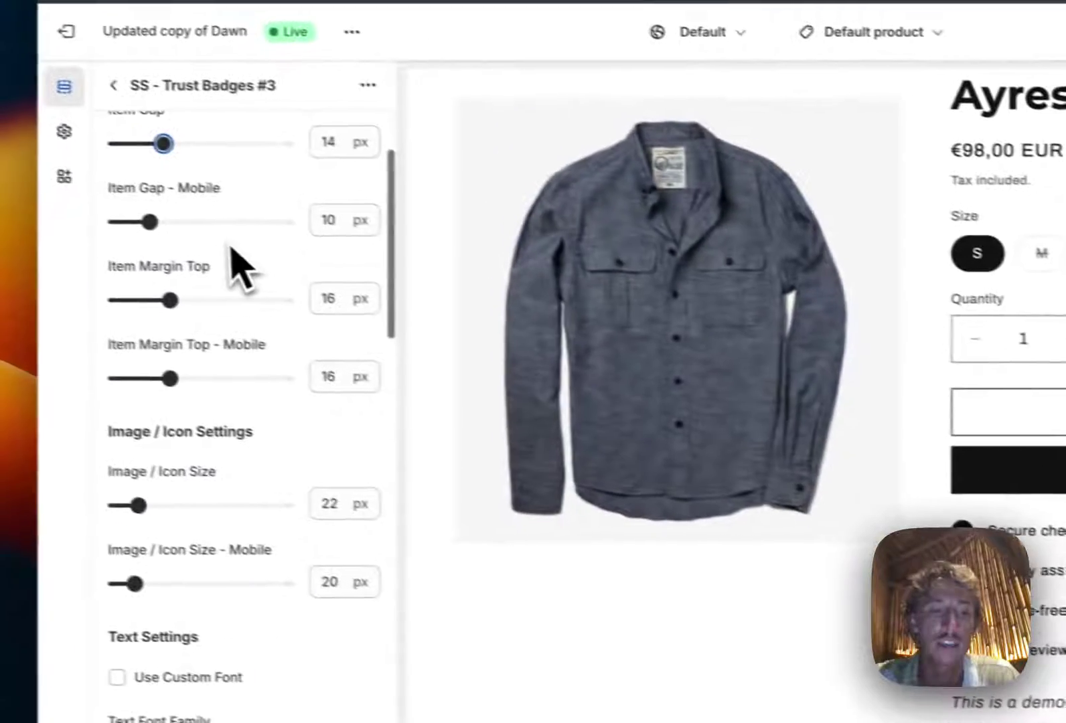
Enlarge badge icons to 30 px, check mobile preview, then reduce icon size to 24 px
scroll(264, 274, down, 2)
click(190, 431)
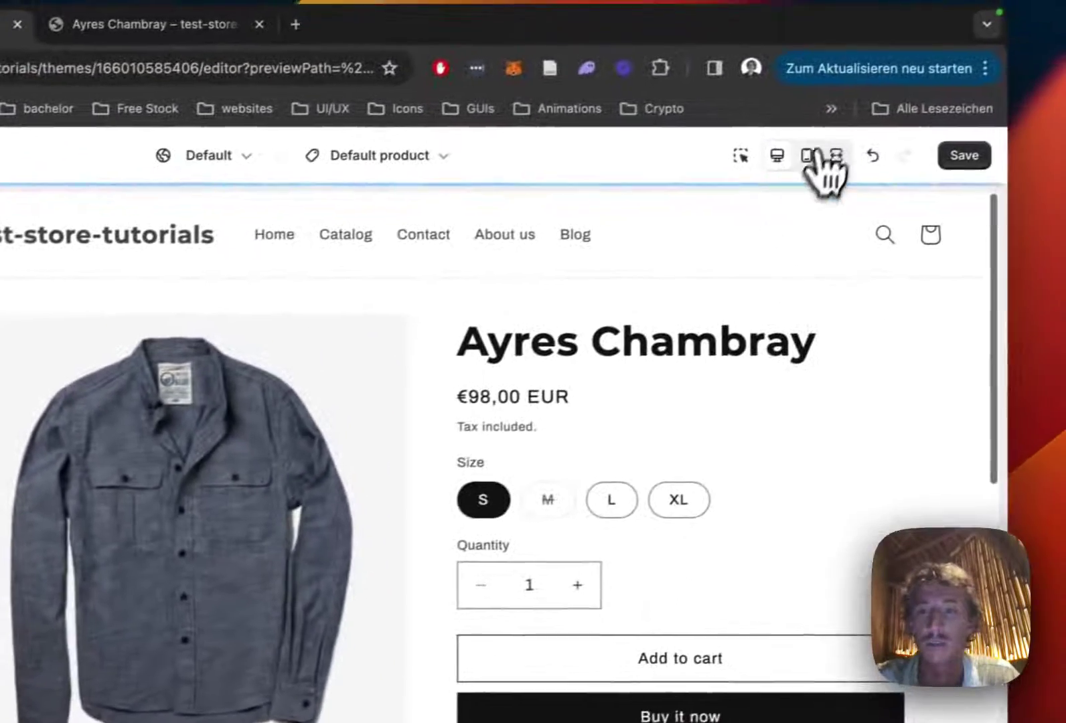
click(809, 160)
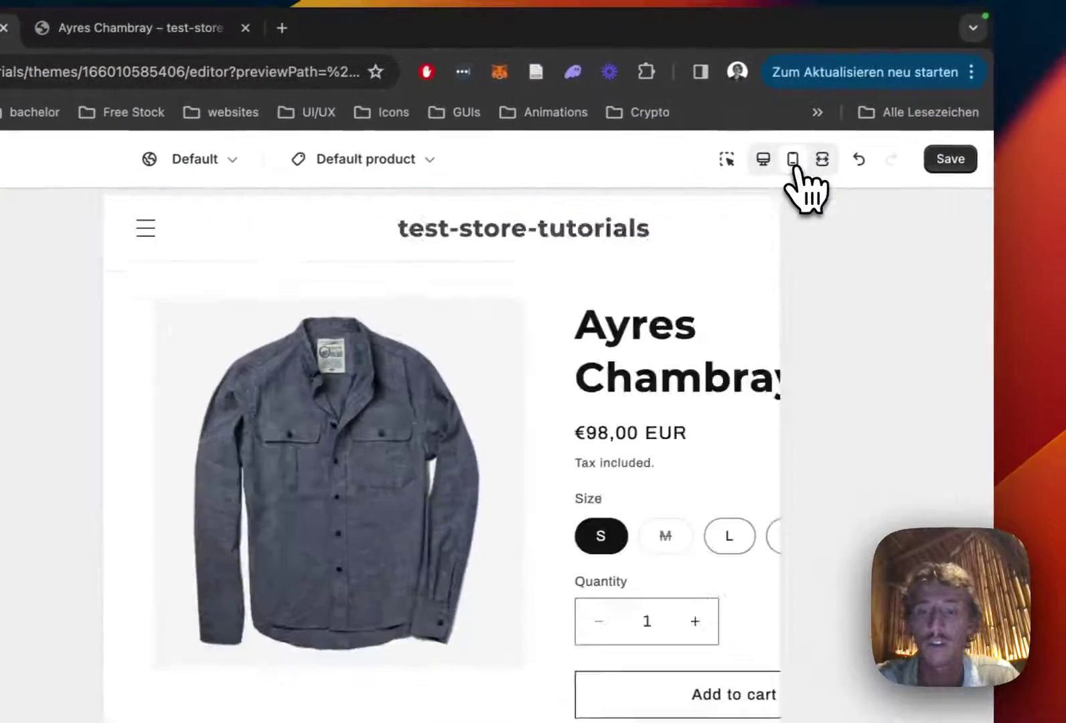
scroll(505, 571, down, 10)
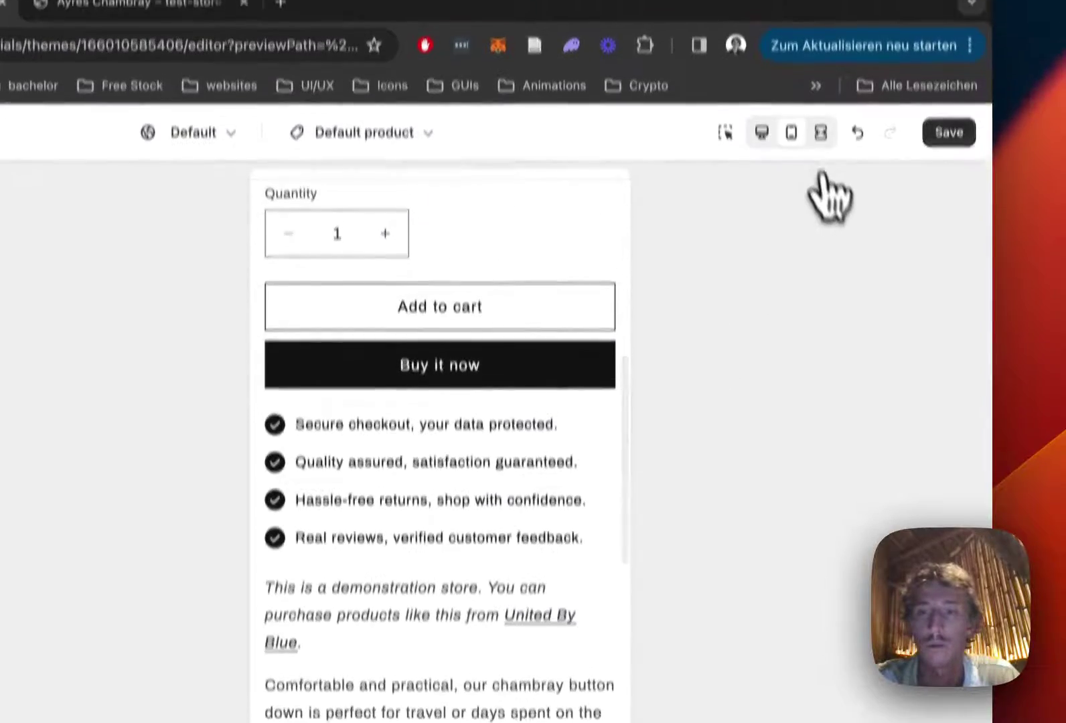
click(761, 132)
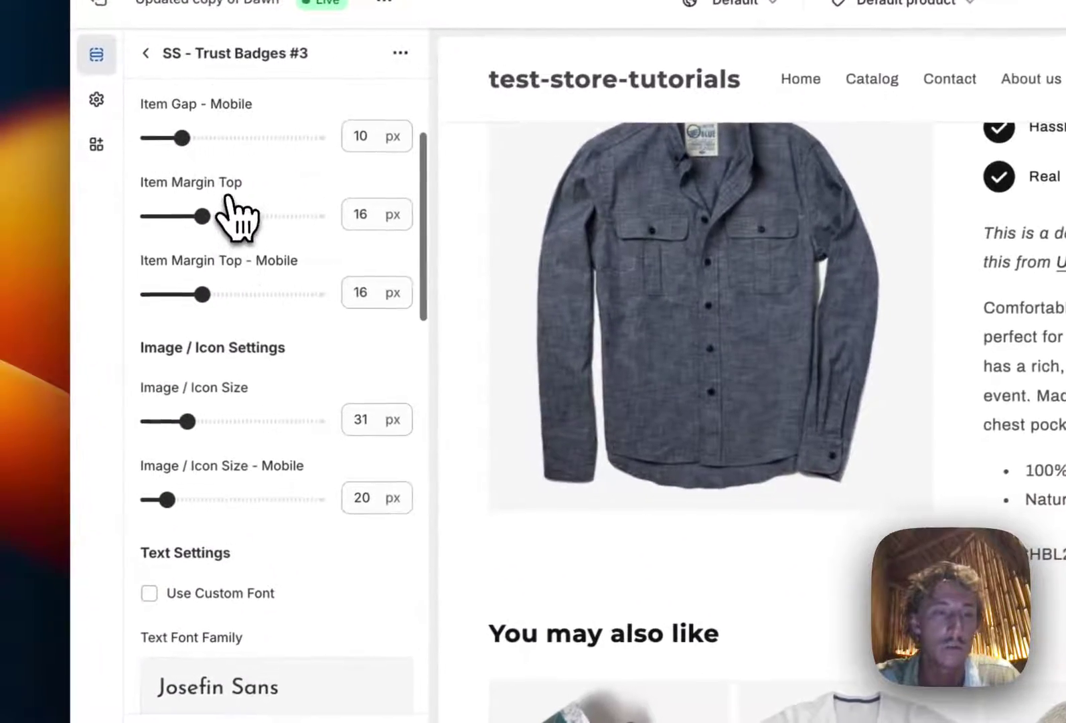
drag(188, 421, 178, 417)
Change the badge icon color and make the section border transparent, then save
scroll(238, 404, down, 5)
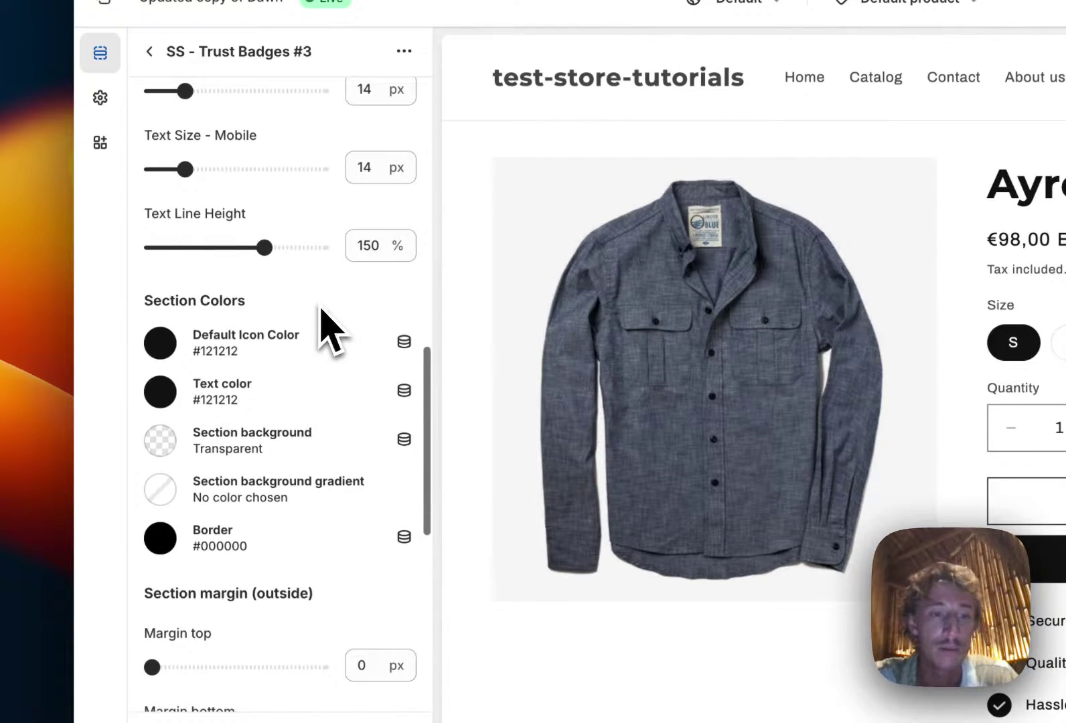
click(154, 348)
click(231, 628)
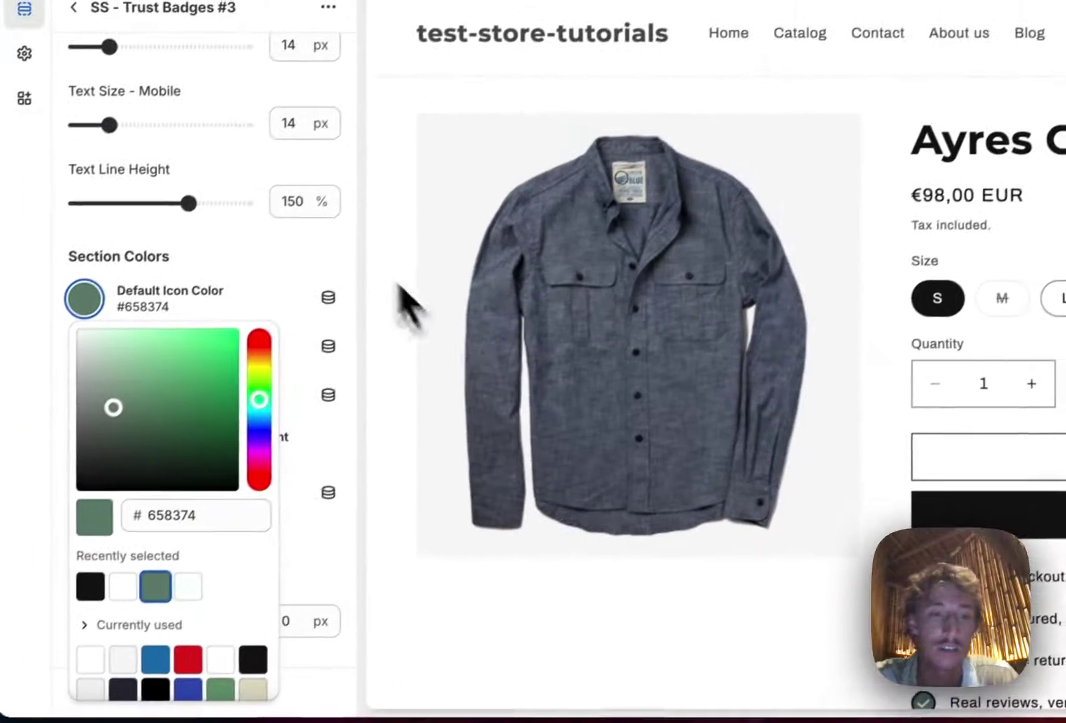
click(469, 315)
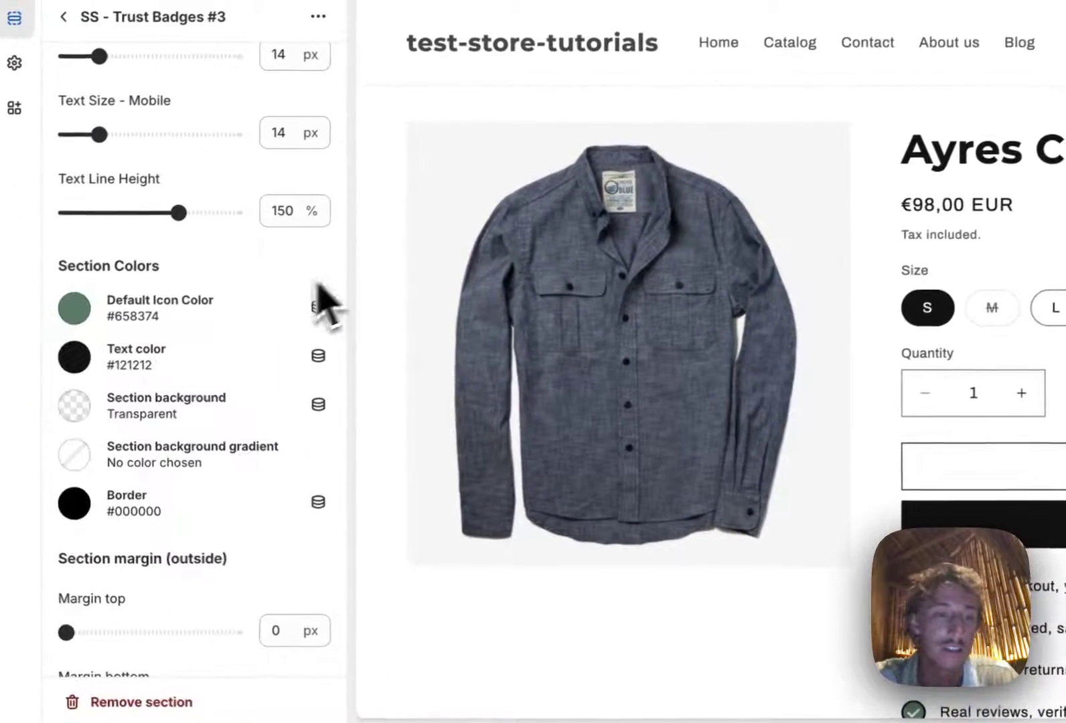
click(152, 514)
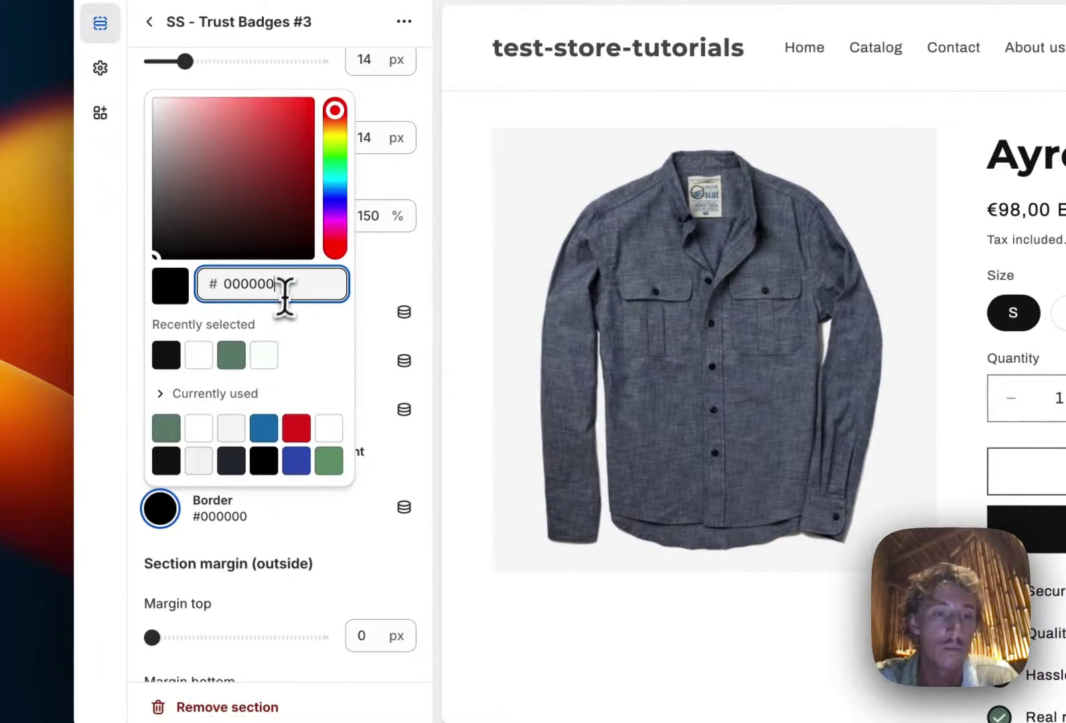
scroll(285, 288, up, 10)
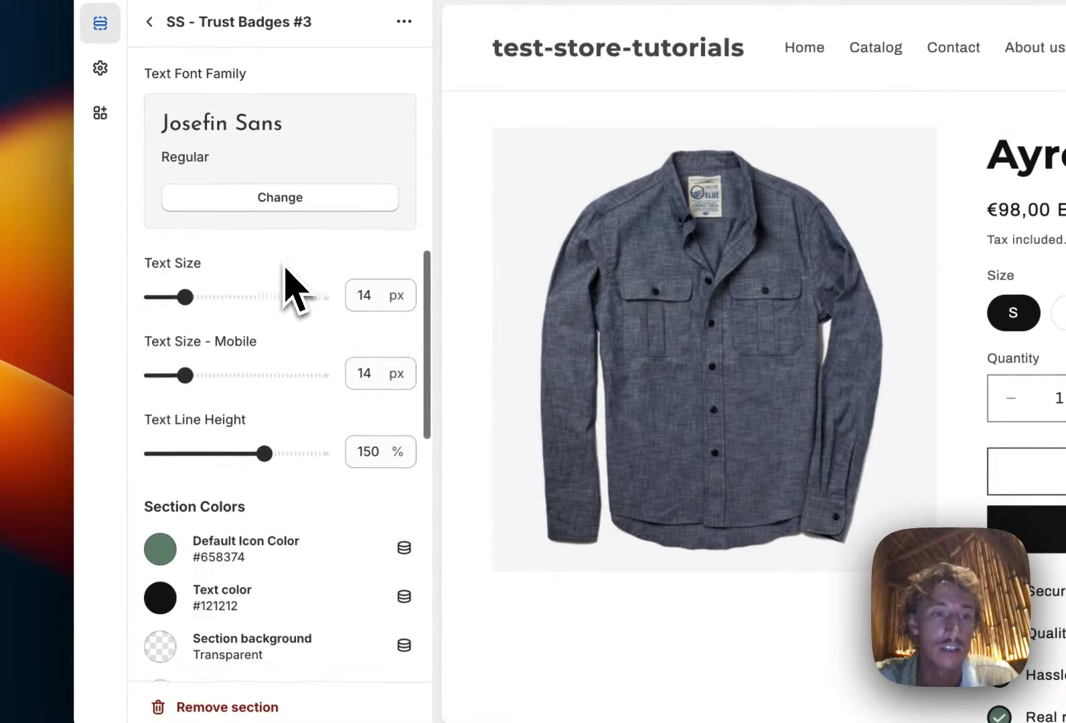
scroll(292, 289, down, 10)
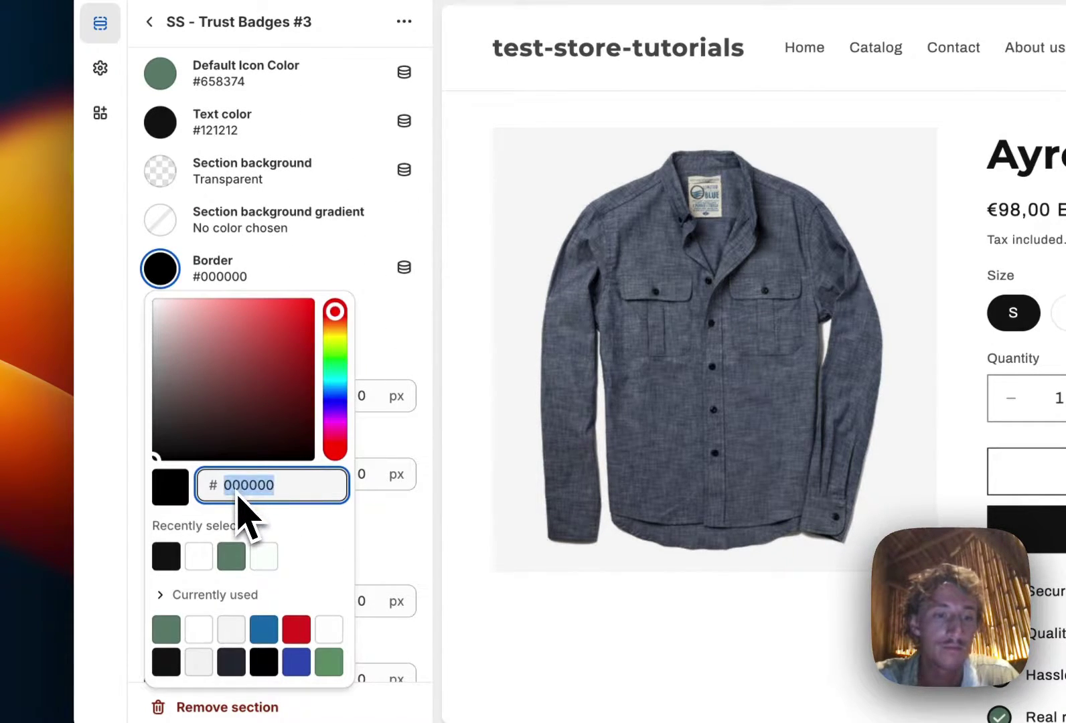
click(407, 345)
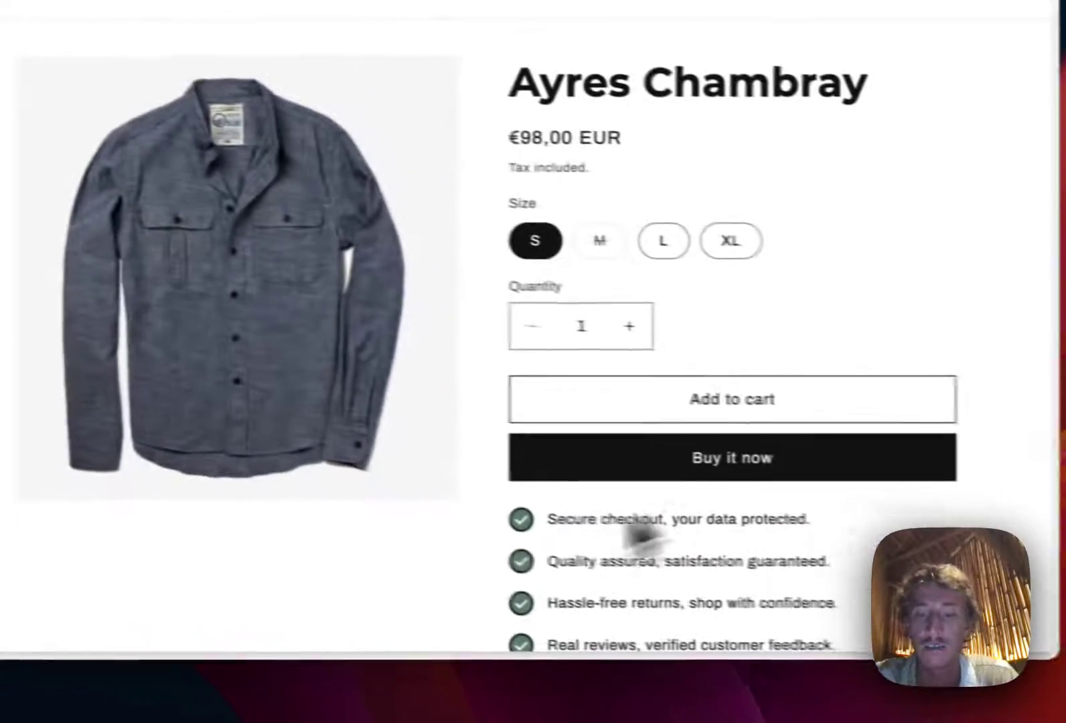
click(956, 124)
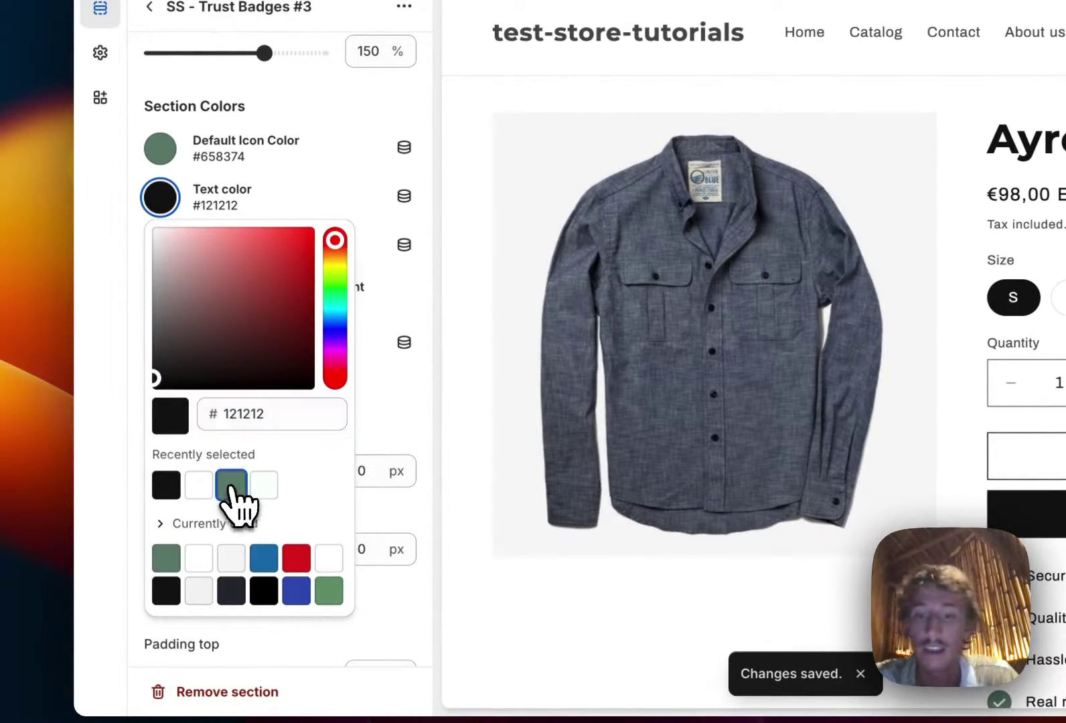
Make the badge text green #658374 and set the icon color to orange #FF9A00
click(231, 487)
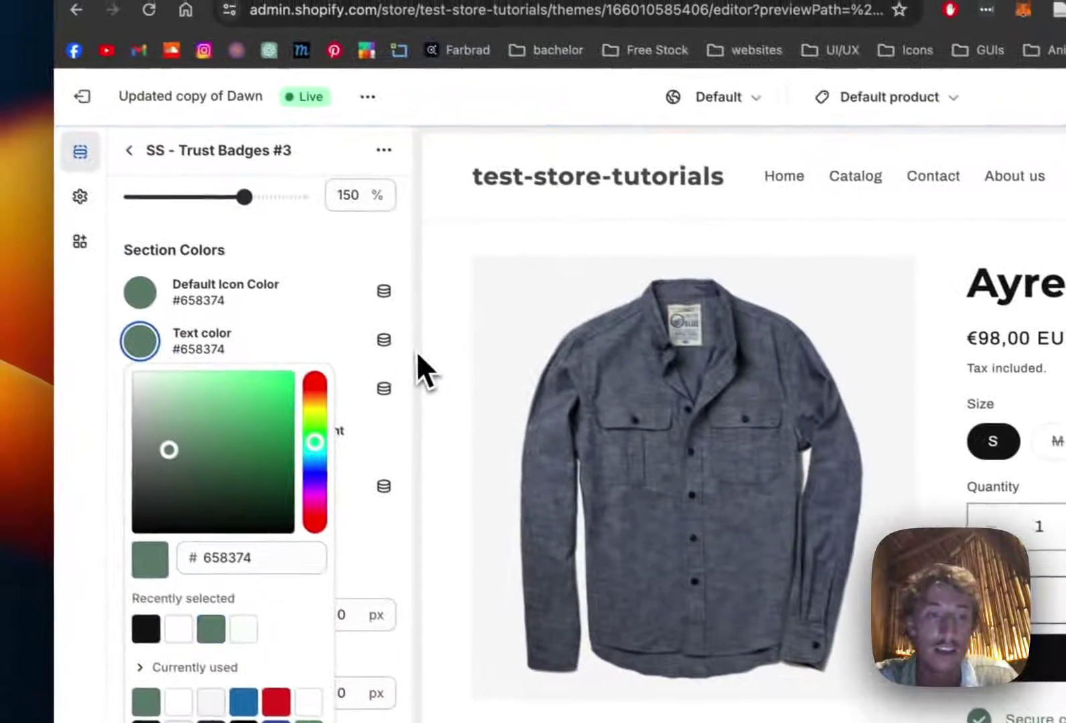
click(418, 355)
click(140, 293)
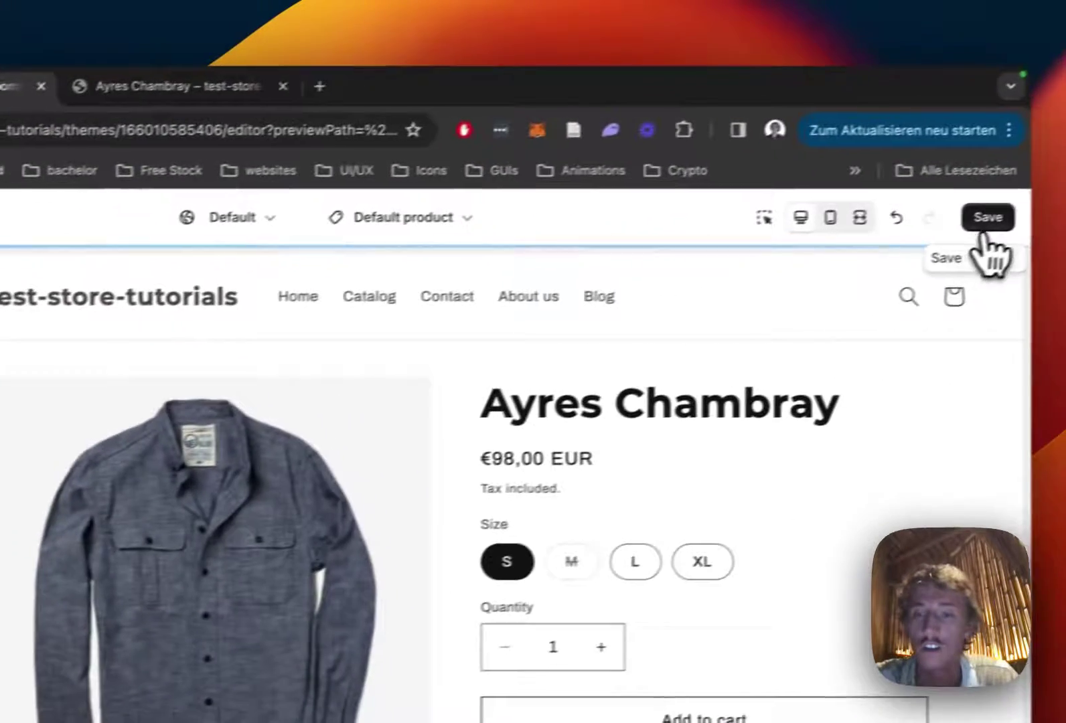
Save the icon and text colors, then give the section a light gray #F3F3F3 background
click(988, 216)
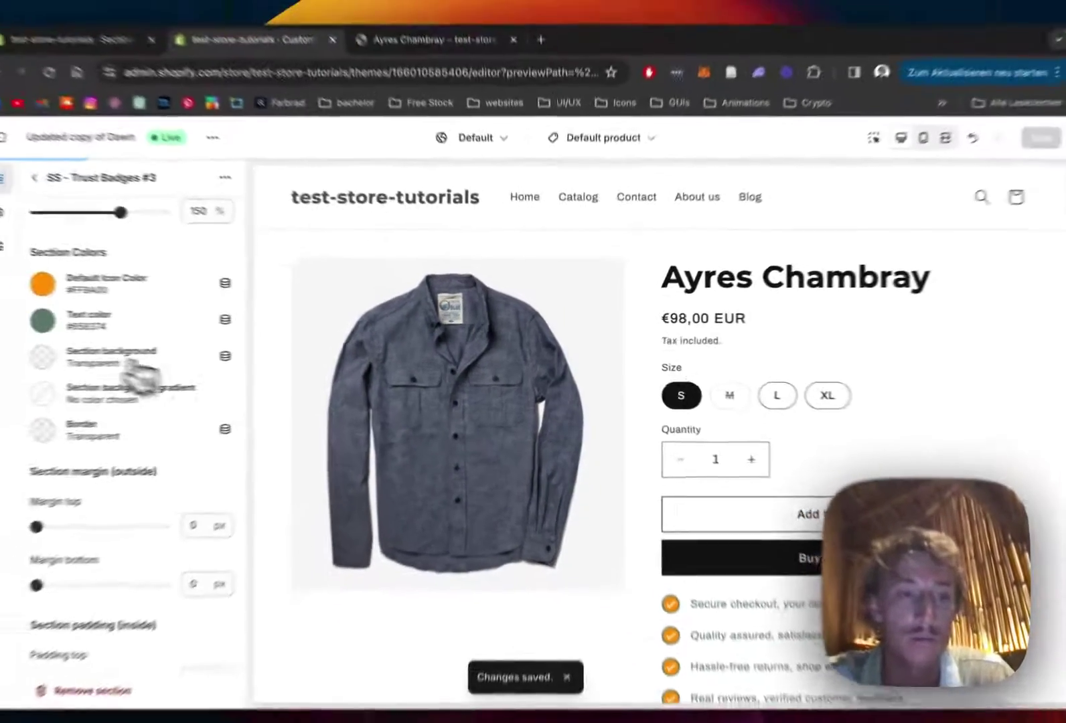
scroll(574, 415, down, 3)
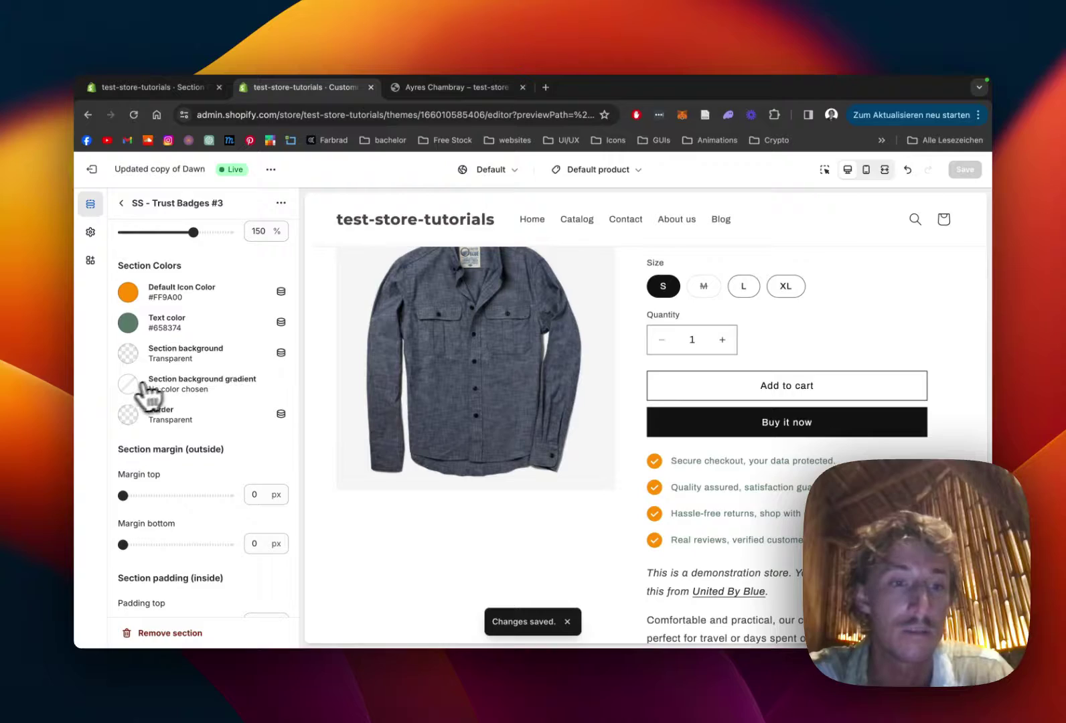
click(128, 353)
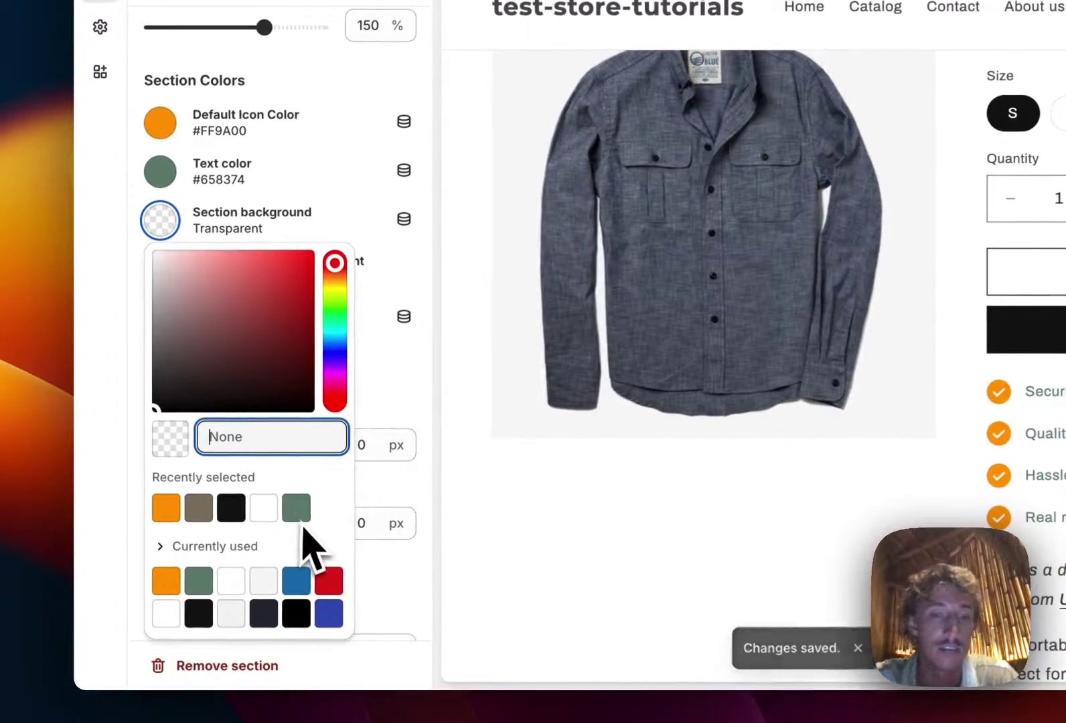
click(235, 615)
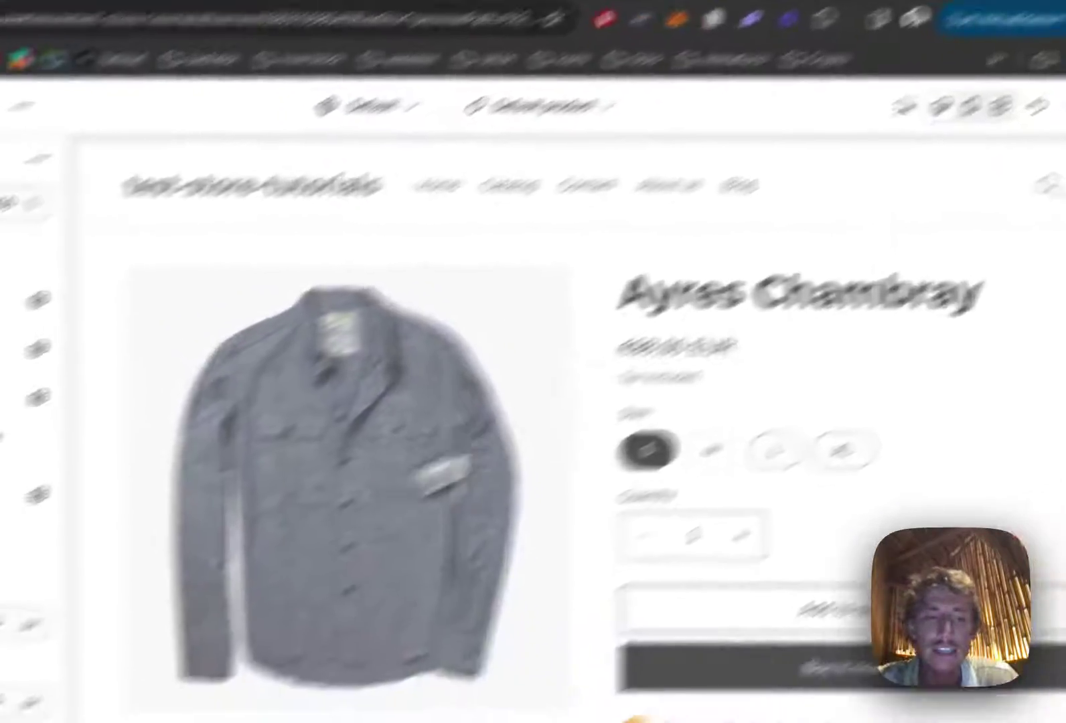
click(588, 351)
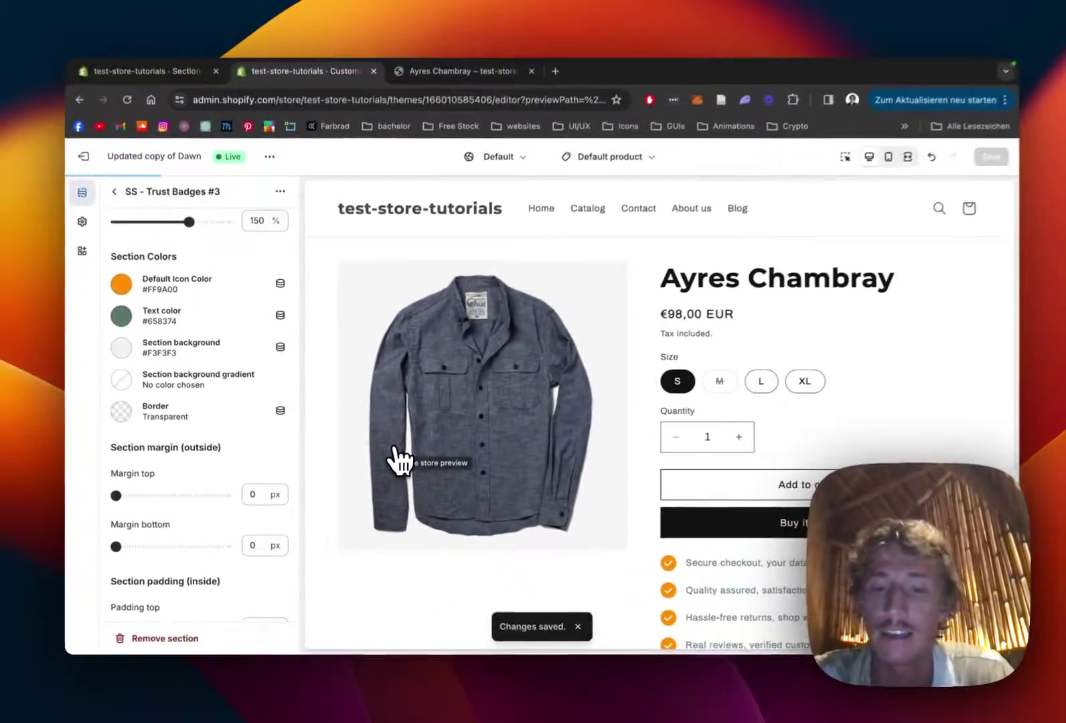
Set section padding to 16 px top, 20 px bottom and 7 rem sides, and save
scroll(770, 522, down, 2)
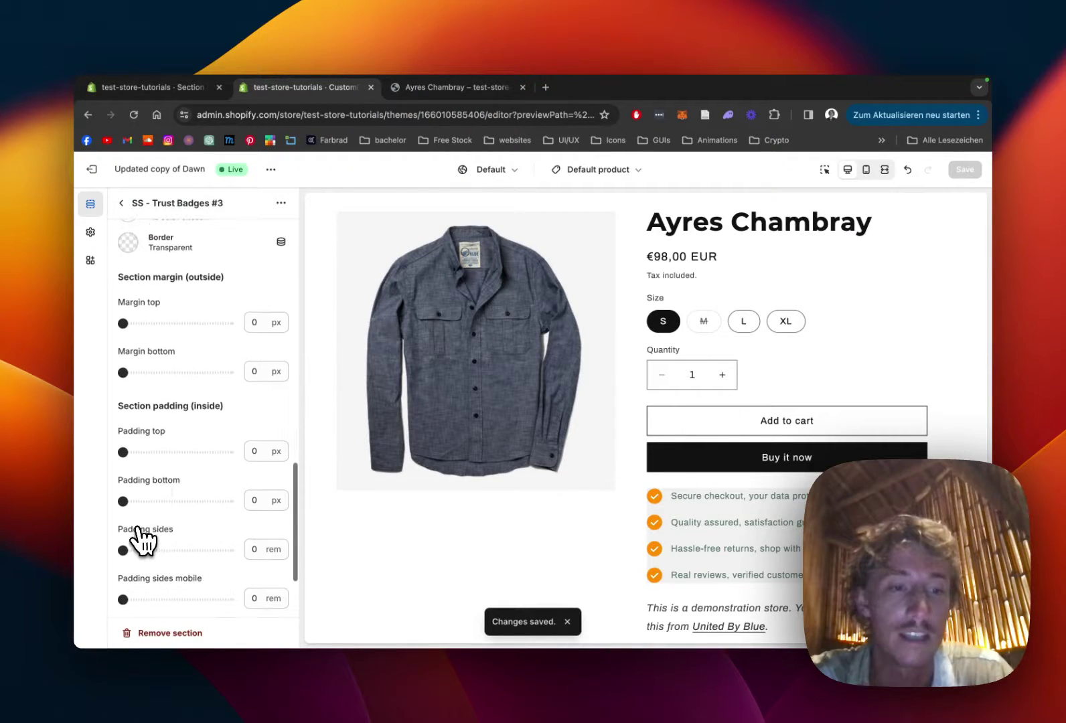
scroll(138, 536, down, 1)
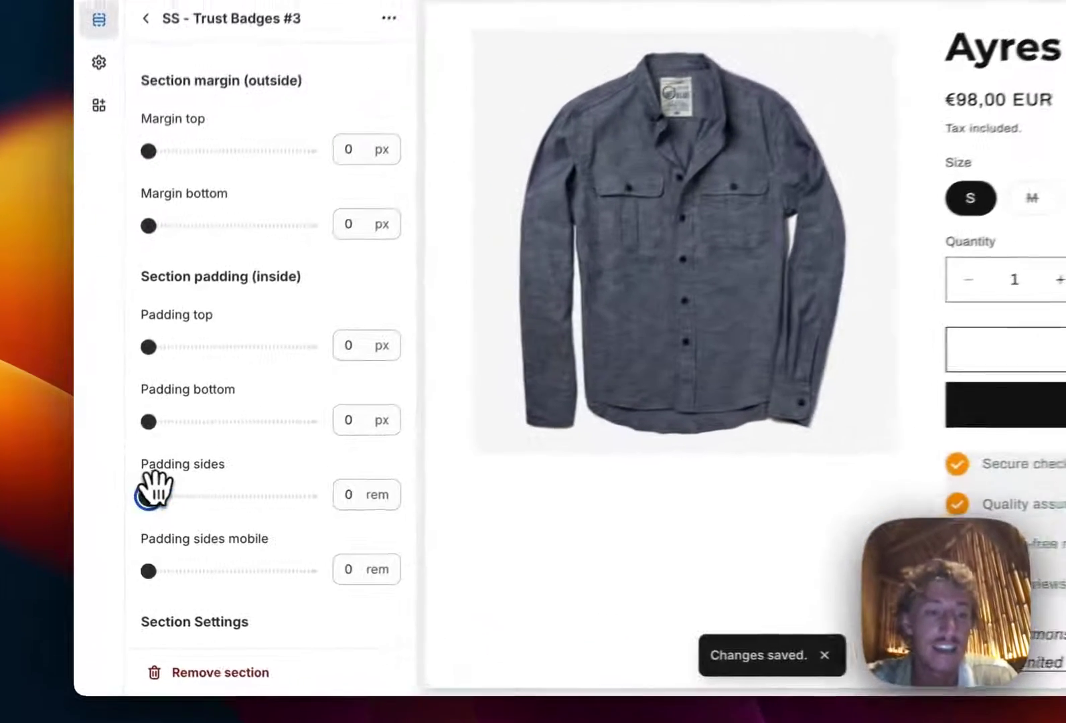
drag(123, 522, 190, 484)
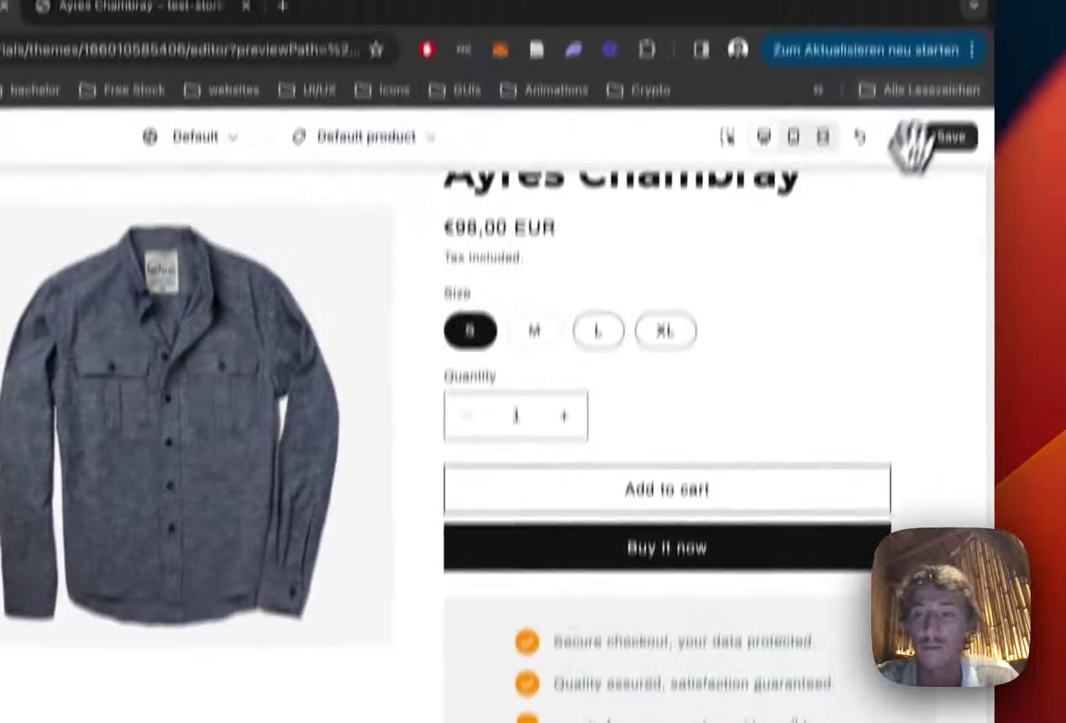
click(947, 136)
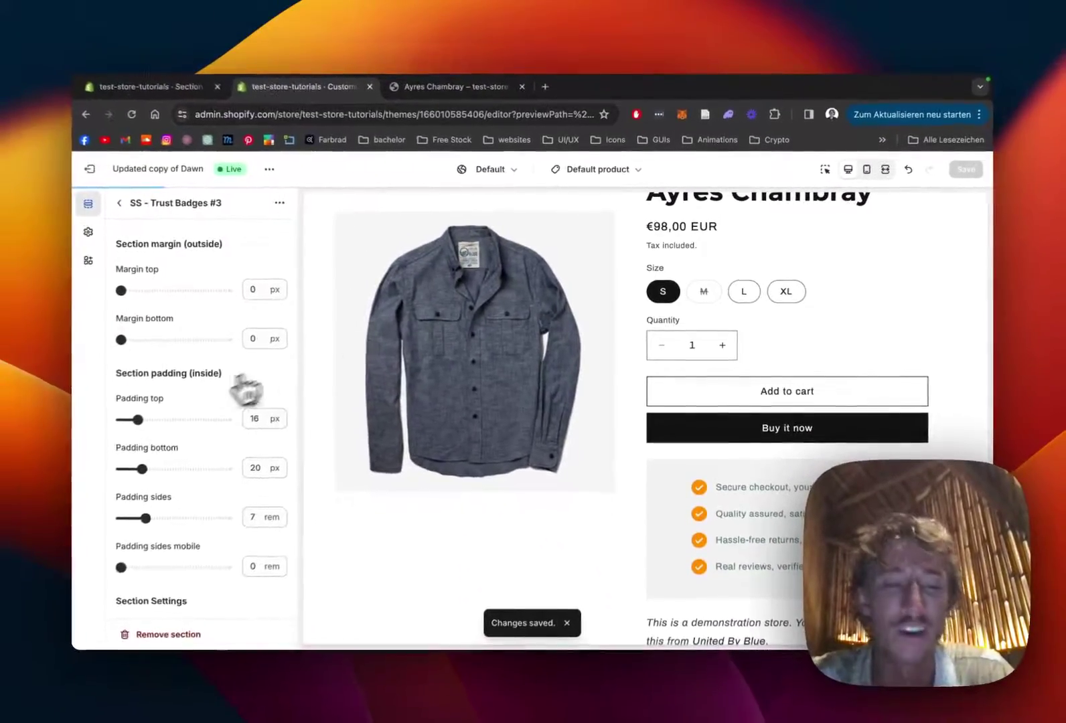
scroll(201, 402, down, 2)
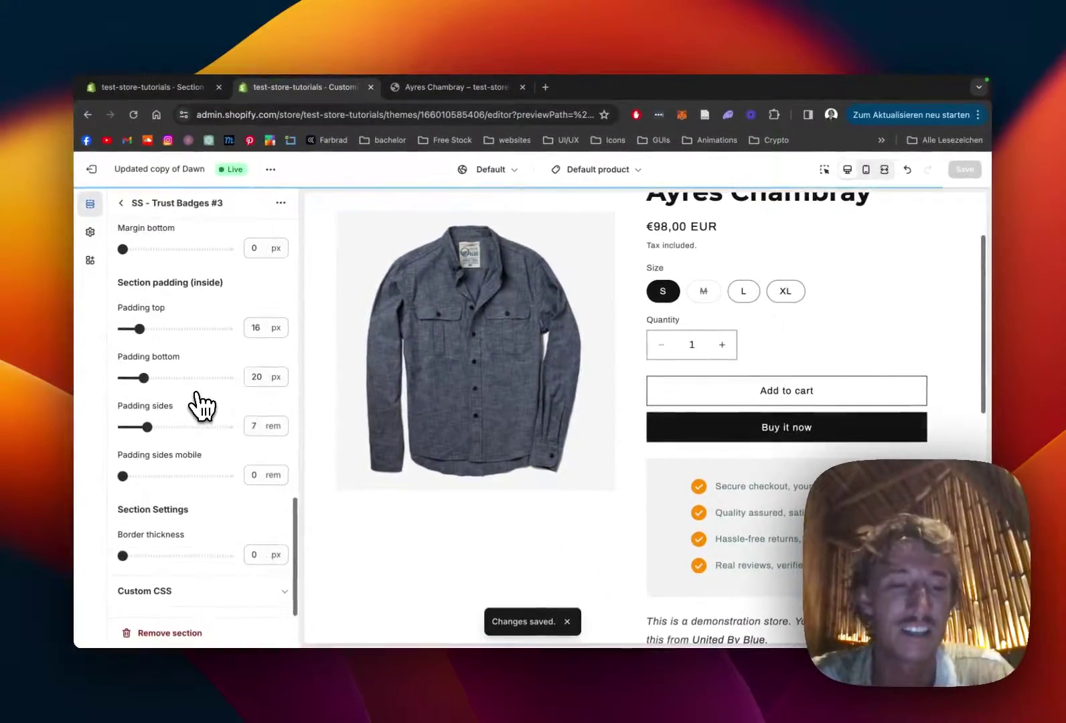
scroll(275, 448, up, 2)
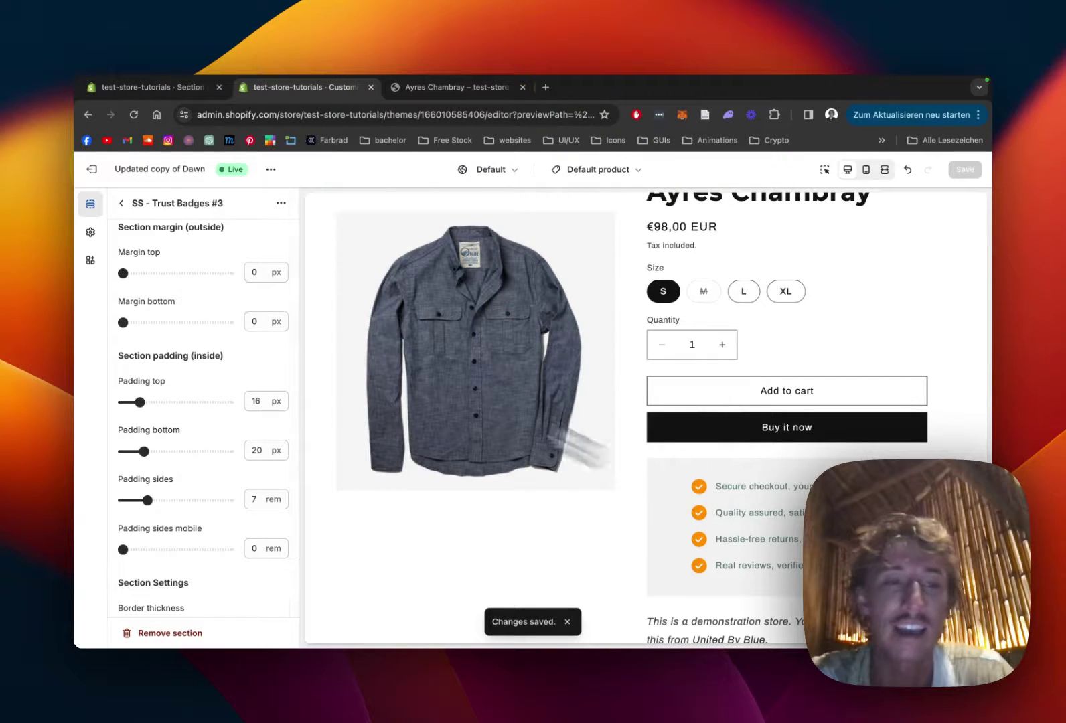
scroll(251, 376, up, 10)
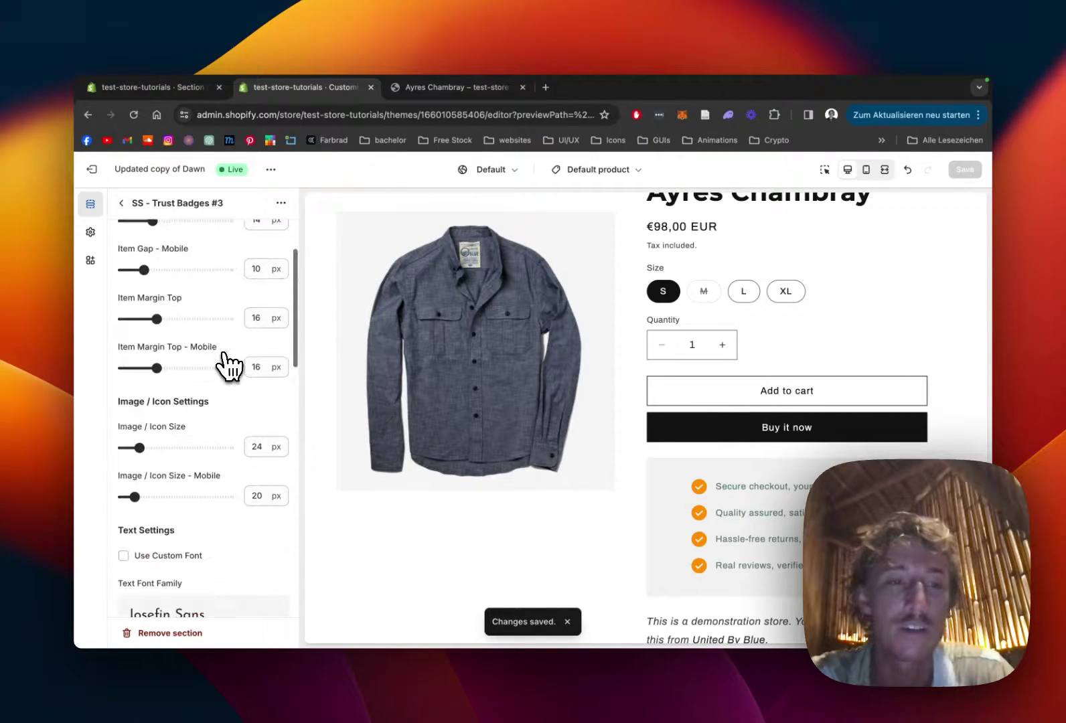
scroll(228, 365, up, 1)
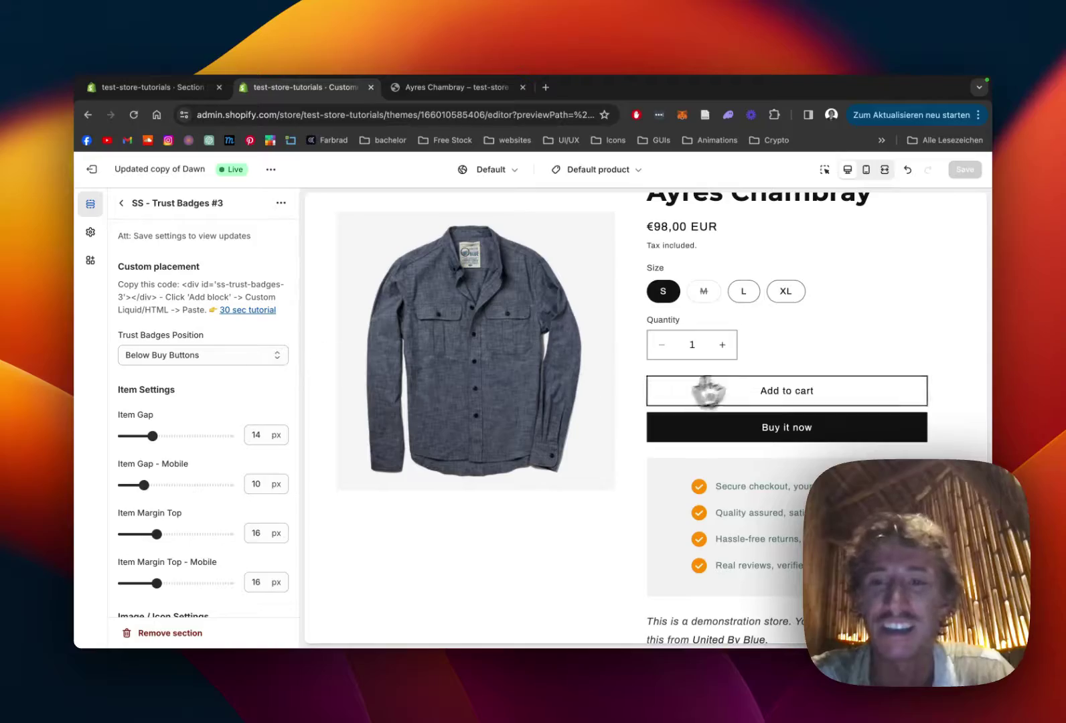
Open the live Ayres Chambray page and scroll to the orange-icon, green-text badges on gray
click(455, 89)
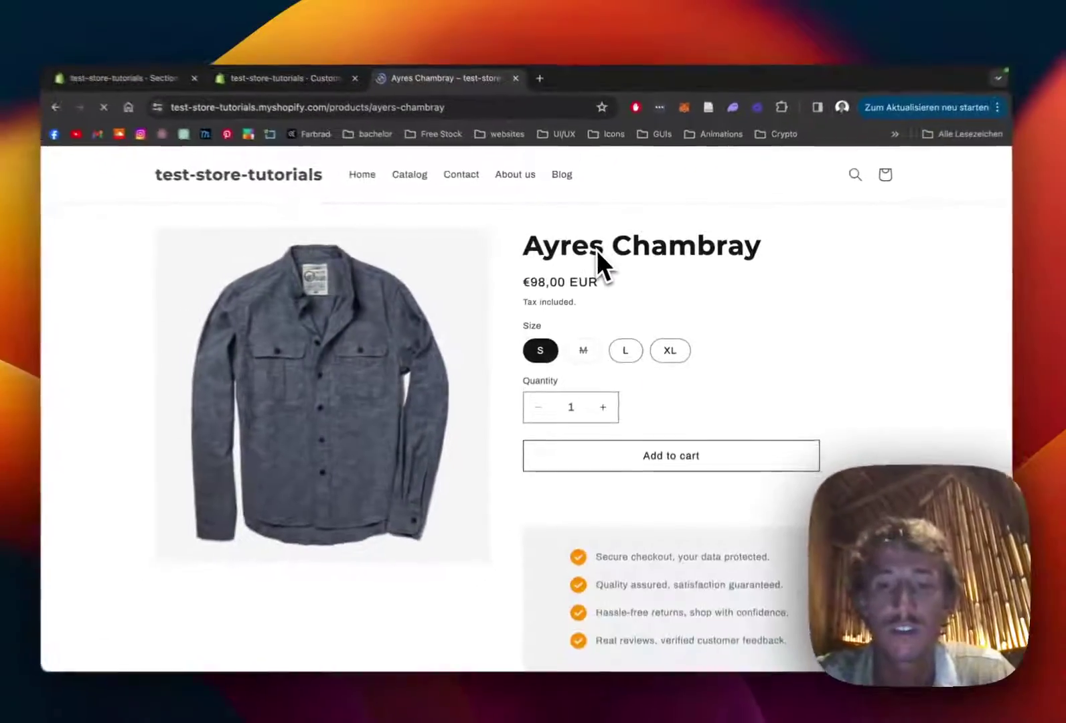
scroll(673, 269, down, 1)
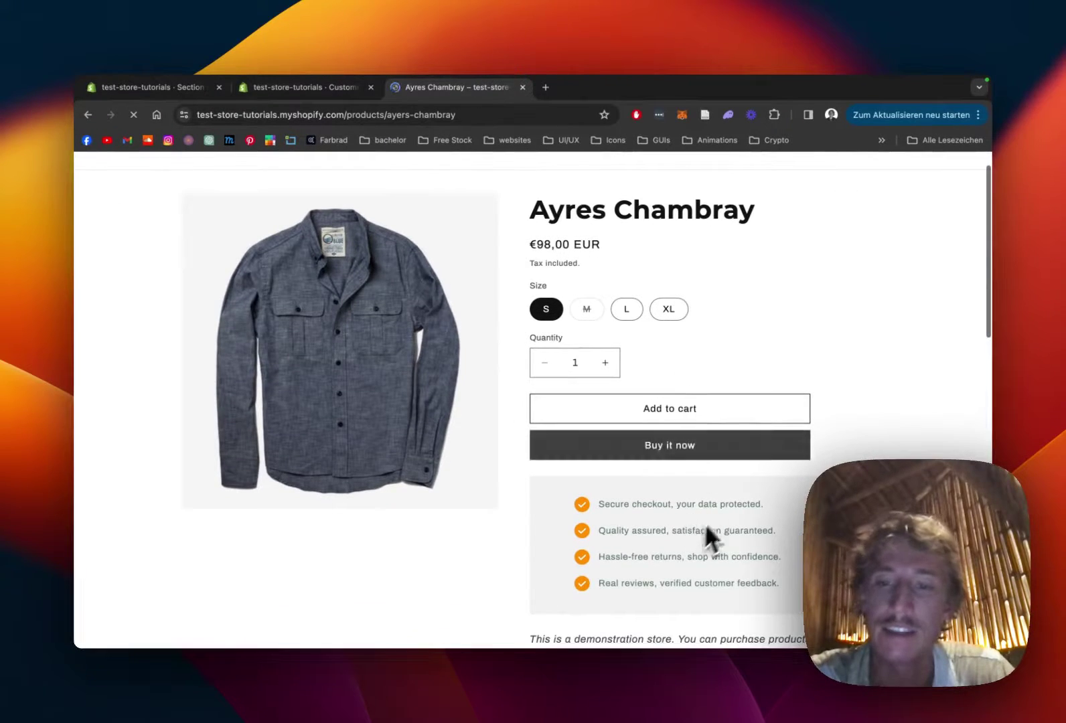
scroll(710, 509, down, 2)
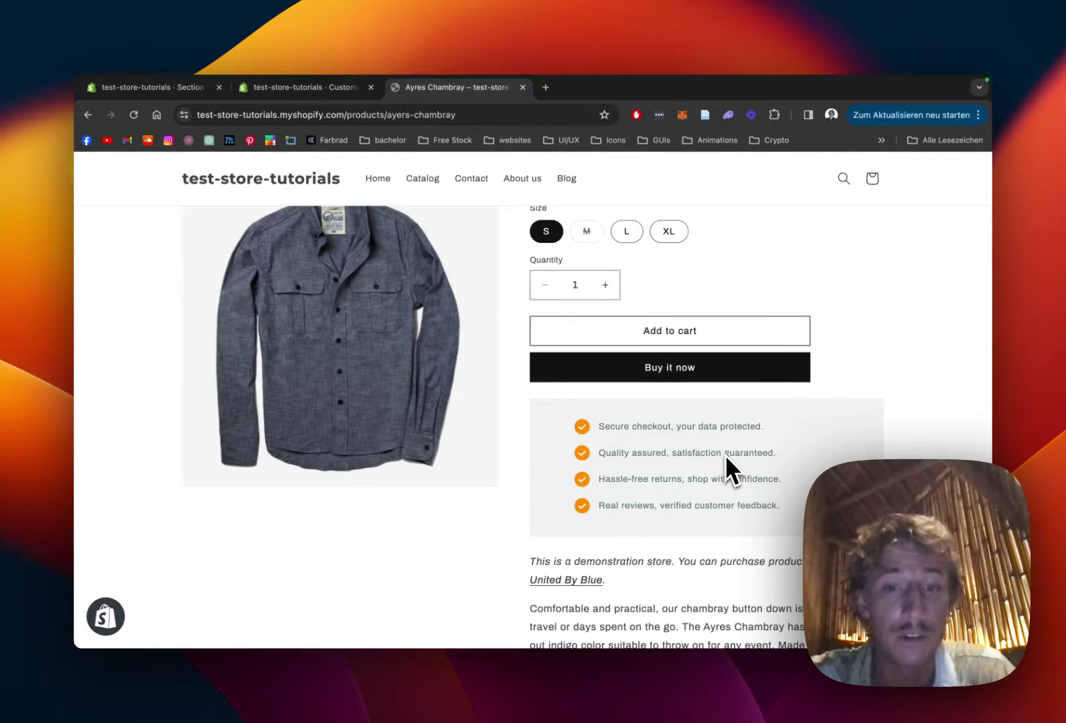